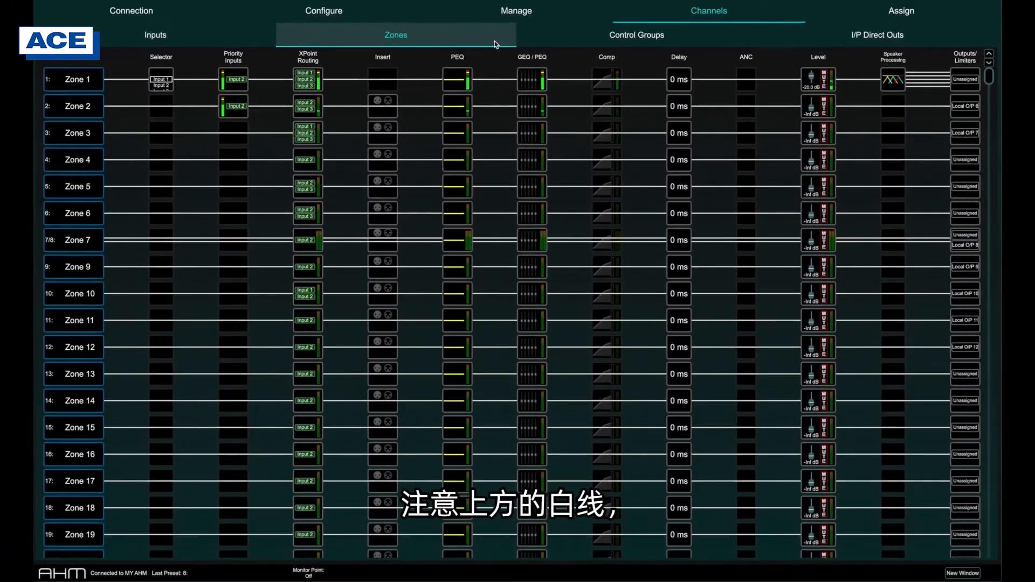
# Step: Open Zone 1's compressor settings and try switching the compressor in and out of the signal path
pyautogui.click(593, 80)
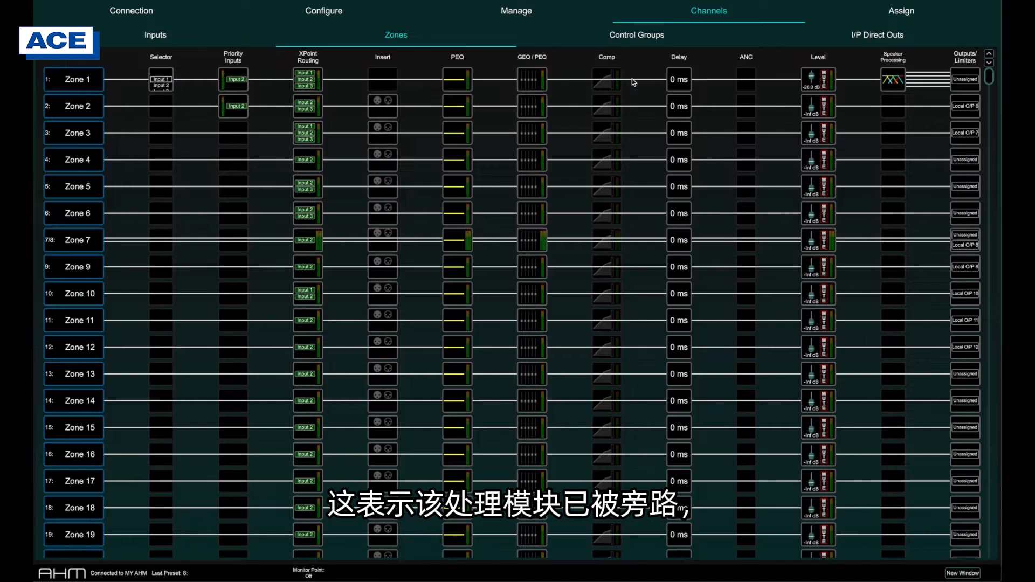
pyautogui.click(613, 82)
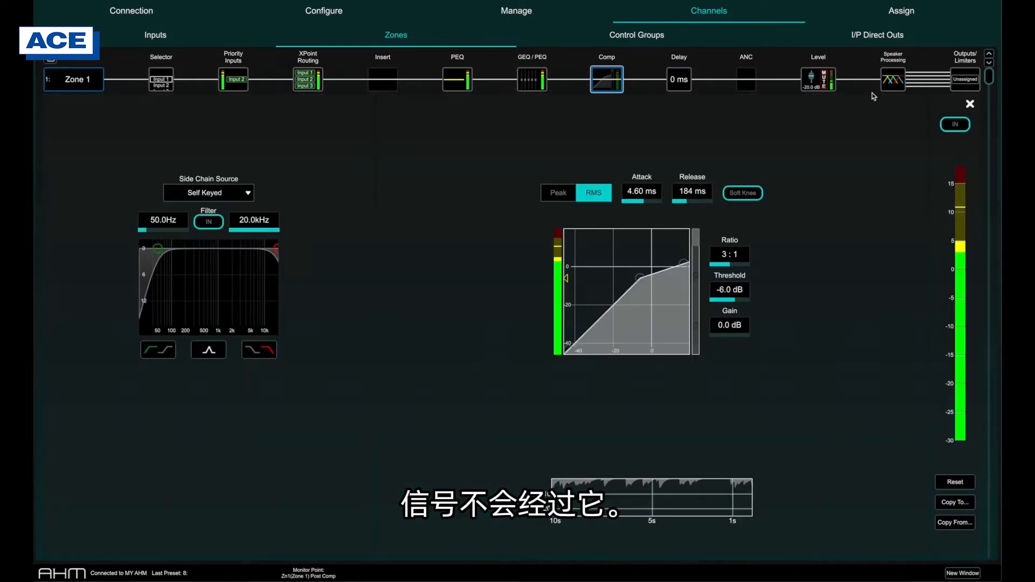
pyautogui.click(957, 125)
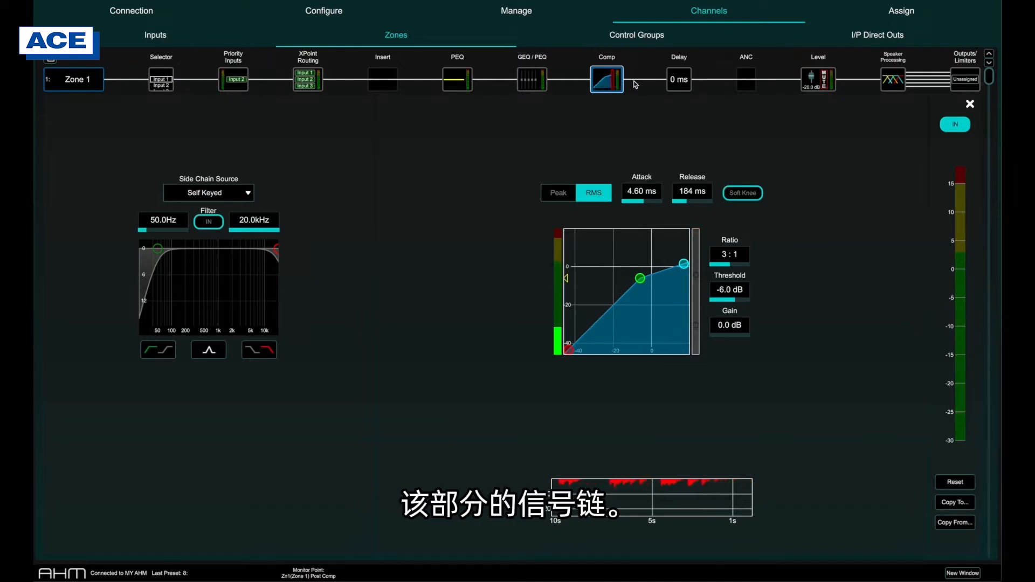
# Step: Open Zone 1's source selector and add Input 1, Input 2 and Input 3 as sources
pyautogui.click(171, 82)
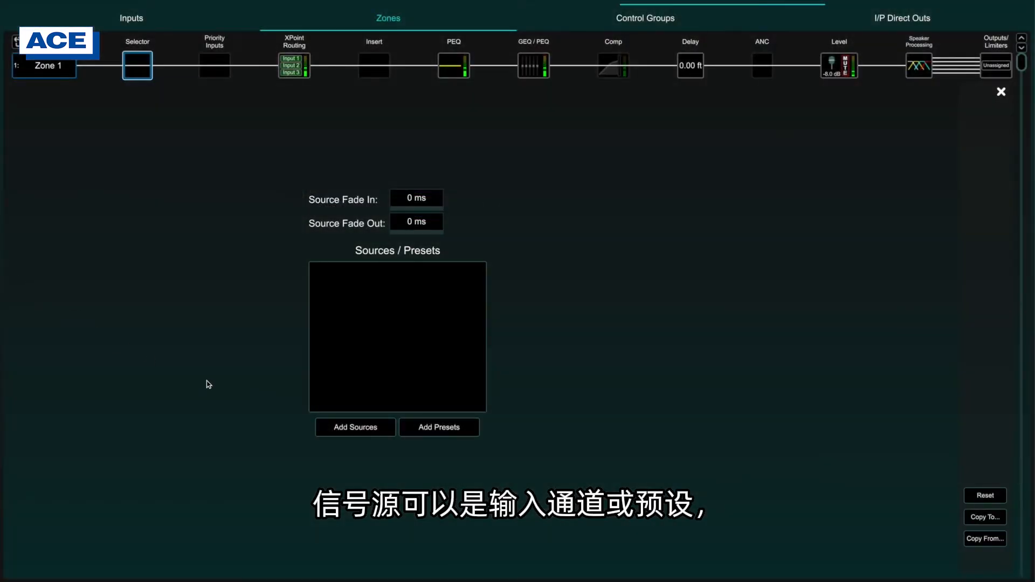
pyautogui.click(330, 430)
pyautogui.moveTo(312, 306); pyautogui.dragTo(429, 314)
pyautogui.click(679, 238)
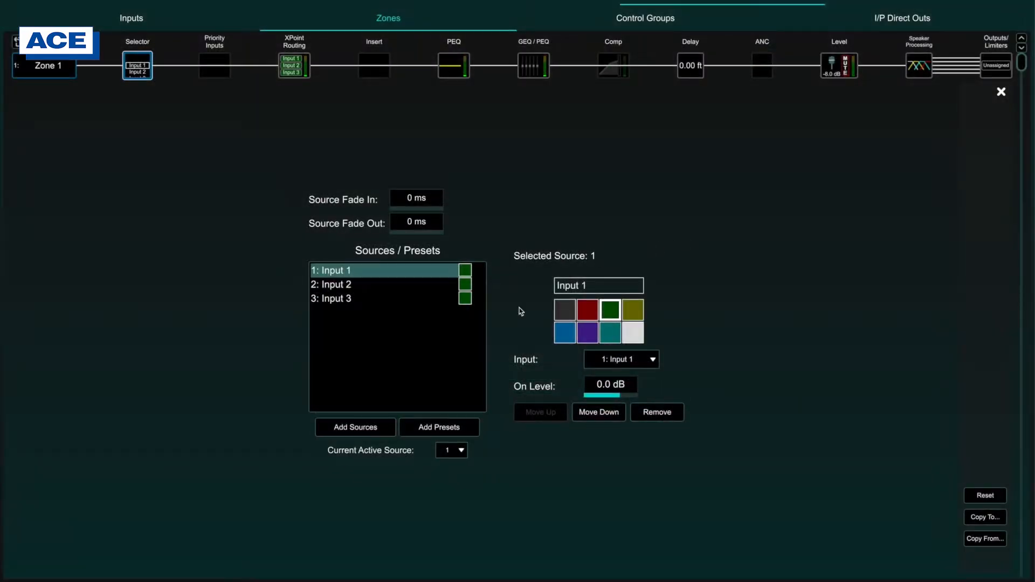
# Step: Add presets as further entries in Zone 1's source selector list
pyautogui.click(452, 421)
pyautogui.moveTo(355, 294); pyautogui.dragTo(614, 261)
pyautogui.click(696, 222)
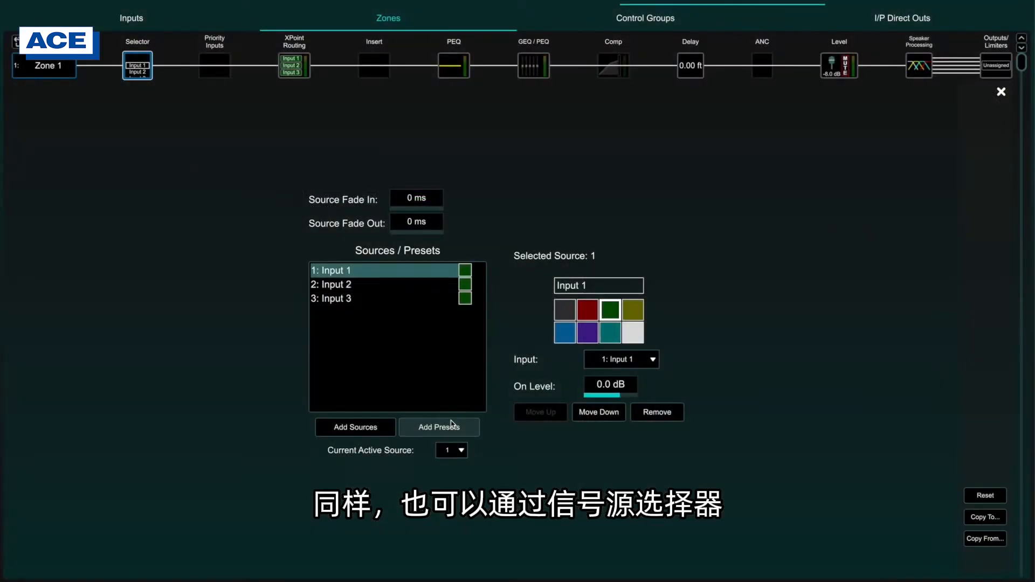
# Step: Add Preset 1, Preset 2 and Preset 3 to Zone 1's source selector
pyautogui.click(435, 425)
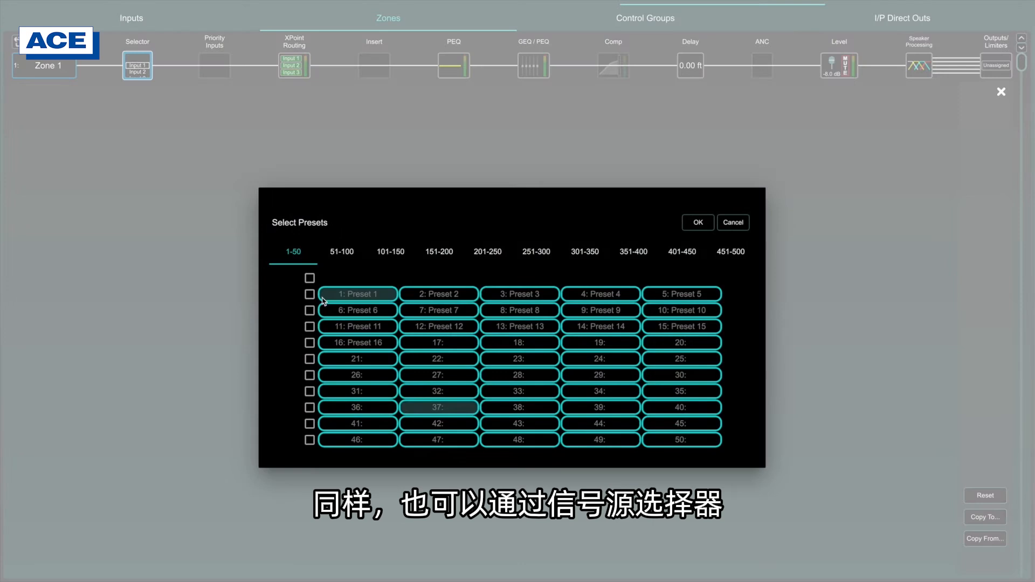
pyautogui.click(323, 297)
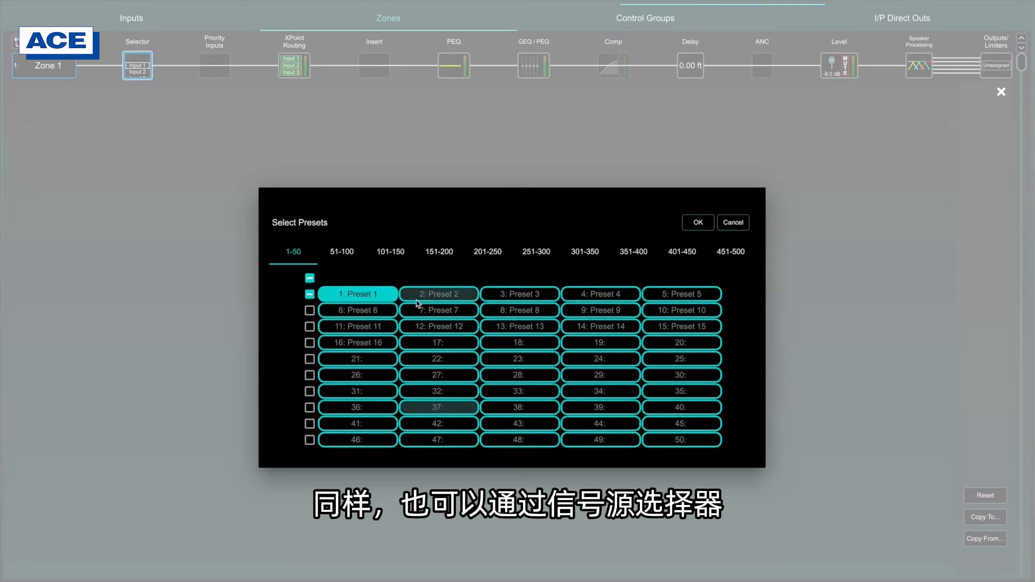
pyautogui.click(439, 294)
pyautogui.click(519, 294)
pyautogui.click(692, 223)
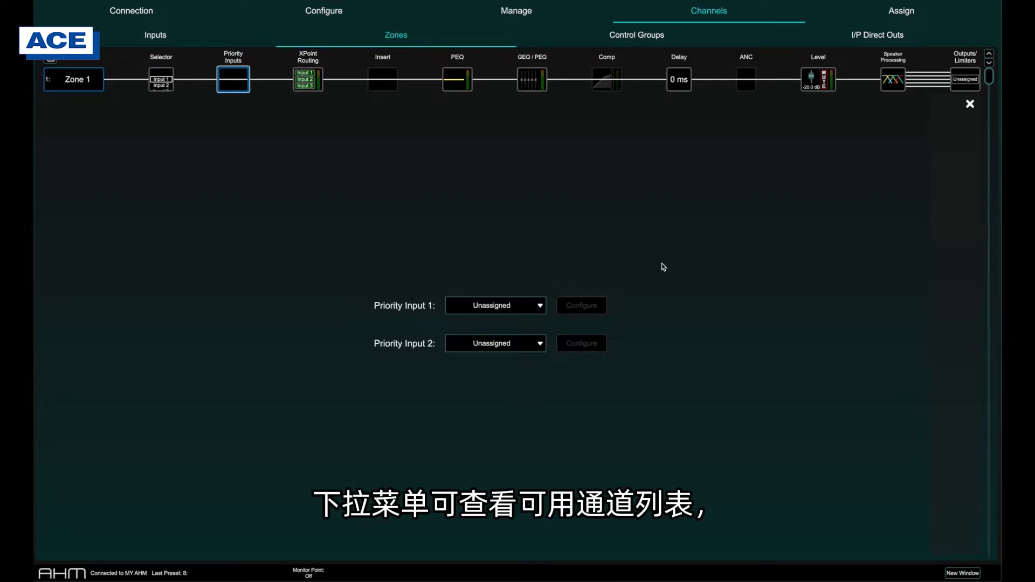
# Step: Assign Input 1 as Zone 1's first priority input and Input 2 as its second
pyautogui.click(532, 311)
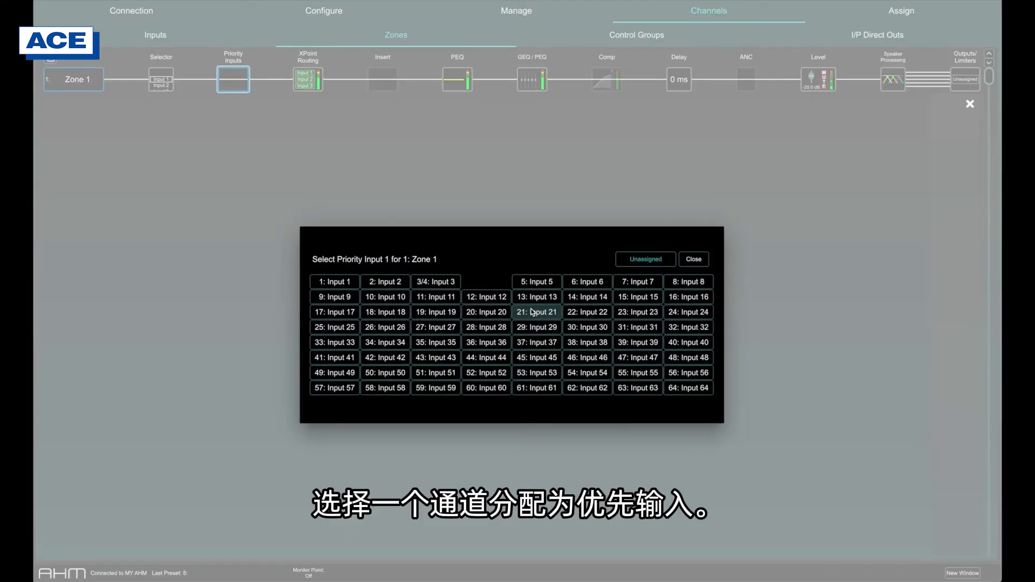
pyautogui.click(345, 284)
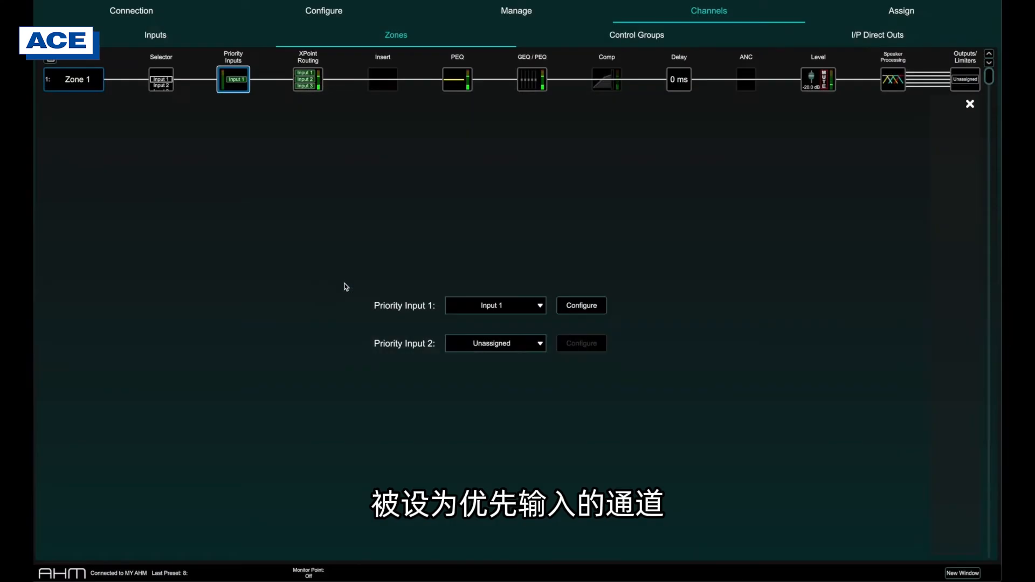
pyautogui.click(478, 342)
pyautogui.click(395, 281)
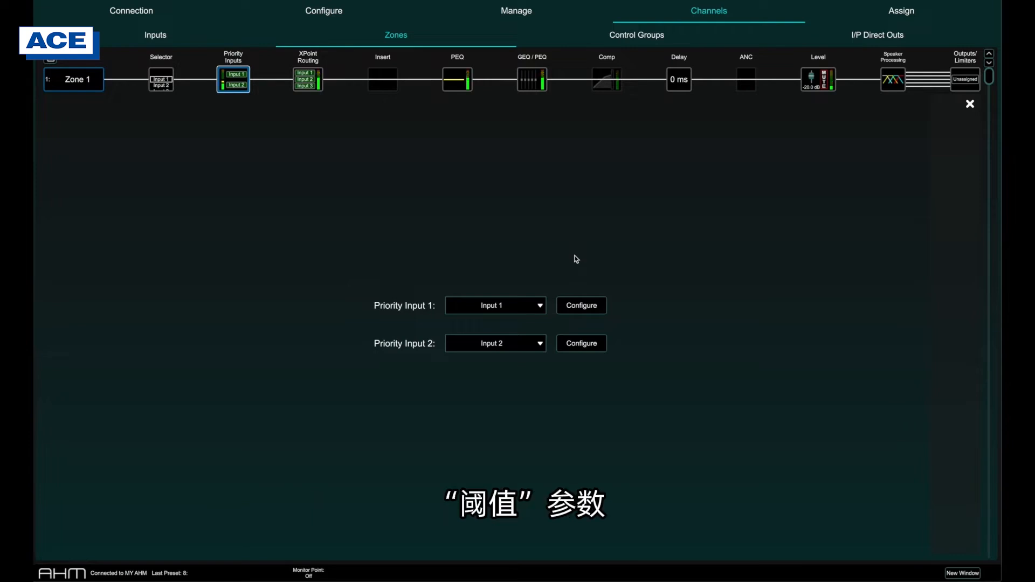
# Step: Configure Input 2's priority settings with a -17.6 dB threshold, 53.3 dB depth and 32.2 dB/s release
pyautogui.click(298, 70)
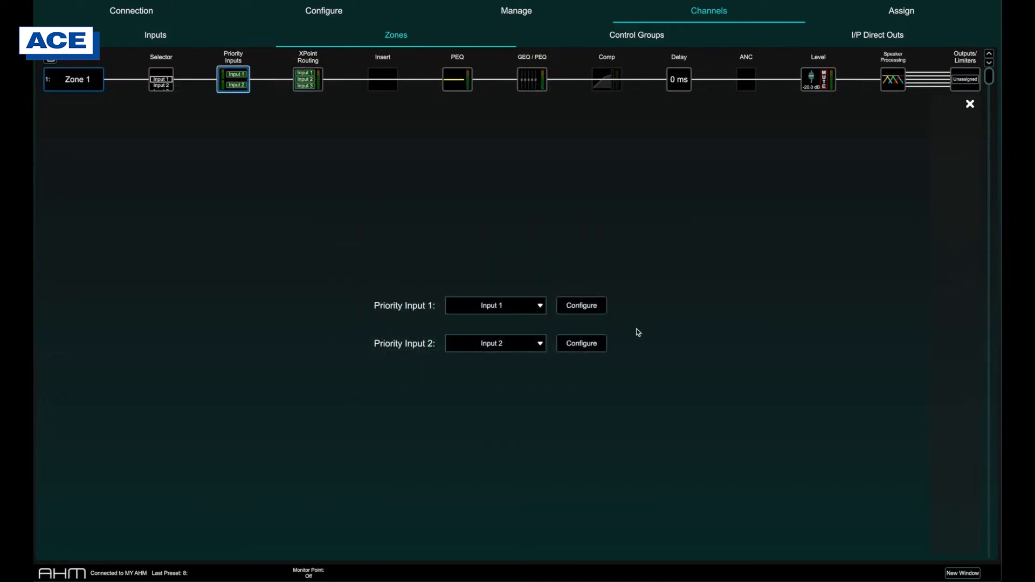
pyautogui.click(596, 346)
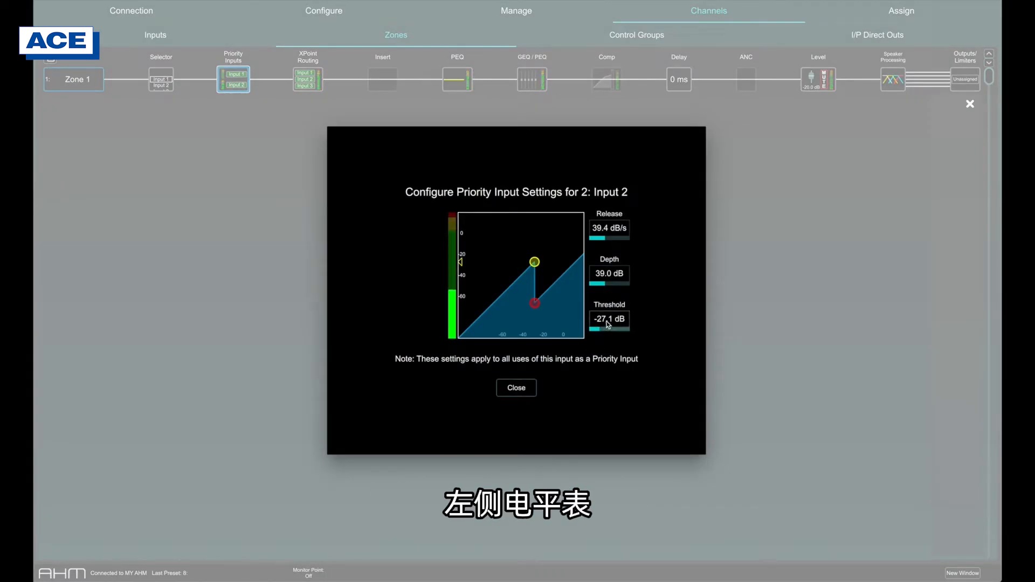
pyautogui.moveTo(606, 322); pyautogui.dragTo(653, 333)
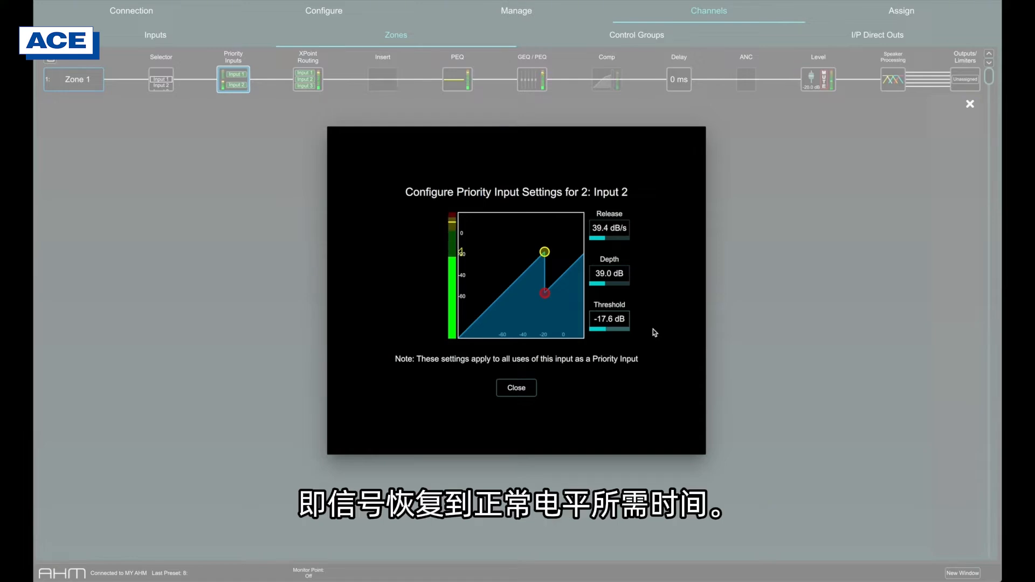
pyautogui.click(620, 274)
pyautogui.moveTo(620, 276); pyautogui.dragTo(655, 277)
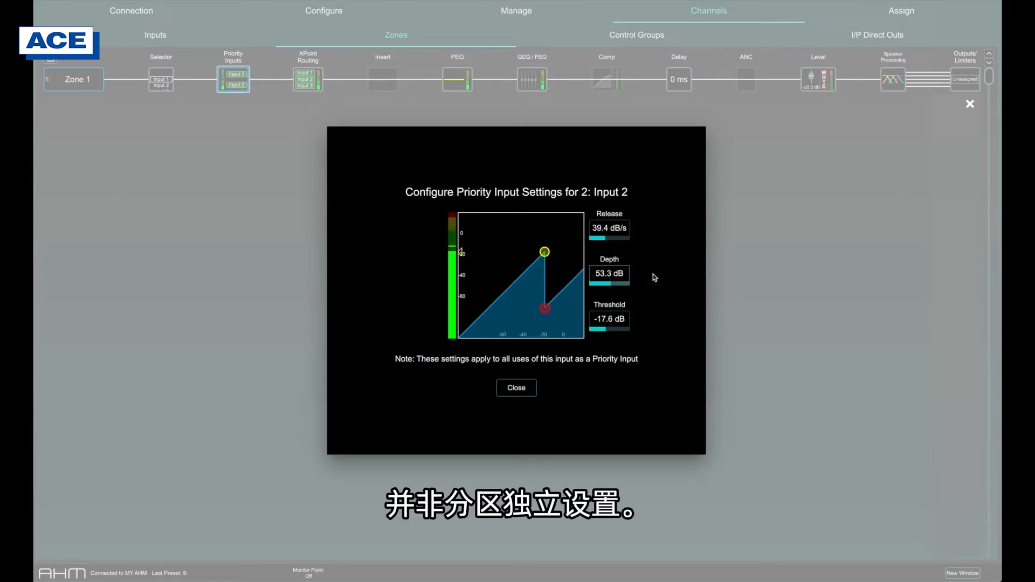
pyautogui.moveTo(607, 230)
pyautogui.mouseDown()
pyautogui.moveTo(676, 237)
pyautogui.moveTo(614, 245)
pyautogui.mouseUp()
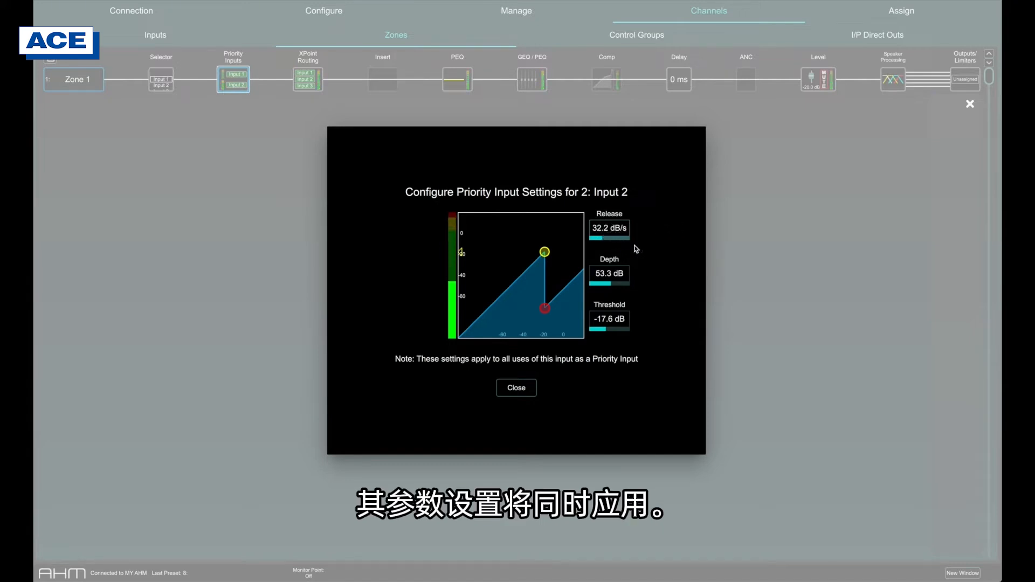
pyautogui.click(516, 388)
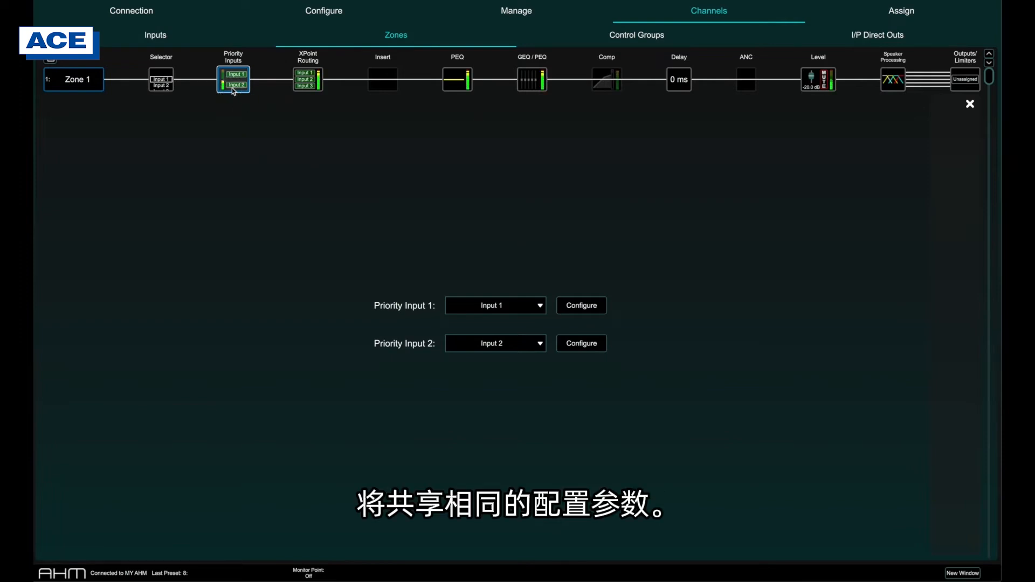
# Step: Examine the priority settings of Input 2 as used in Zone 2
pyautogui.click(232, 88)
pyautogui.click(242, 107)
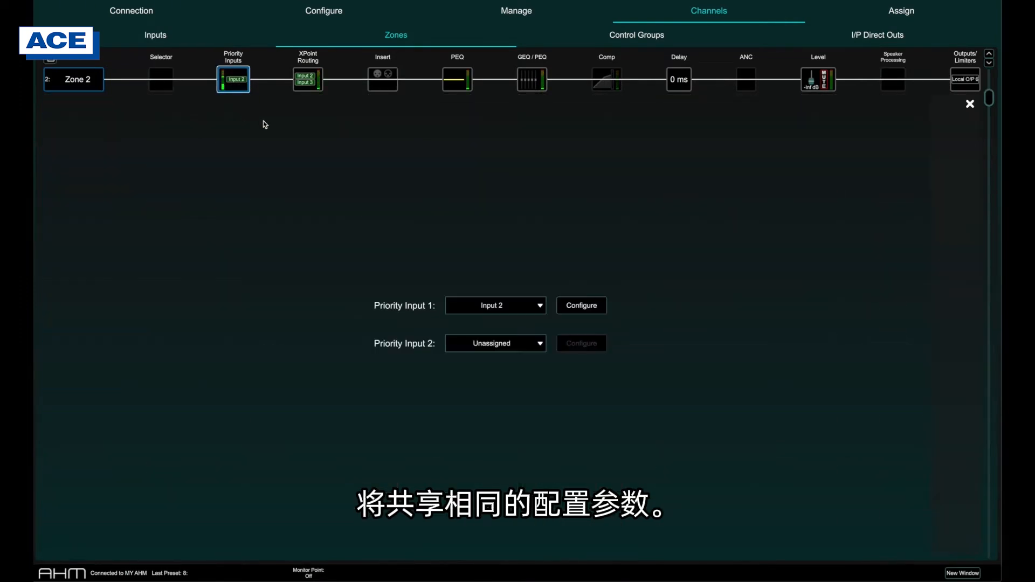
pyautogui.click(571, 305)
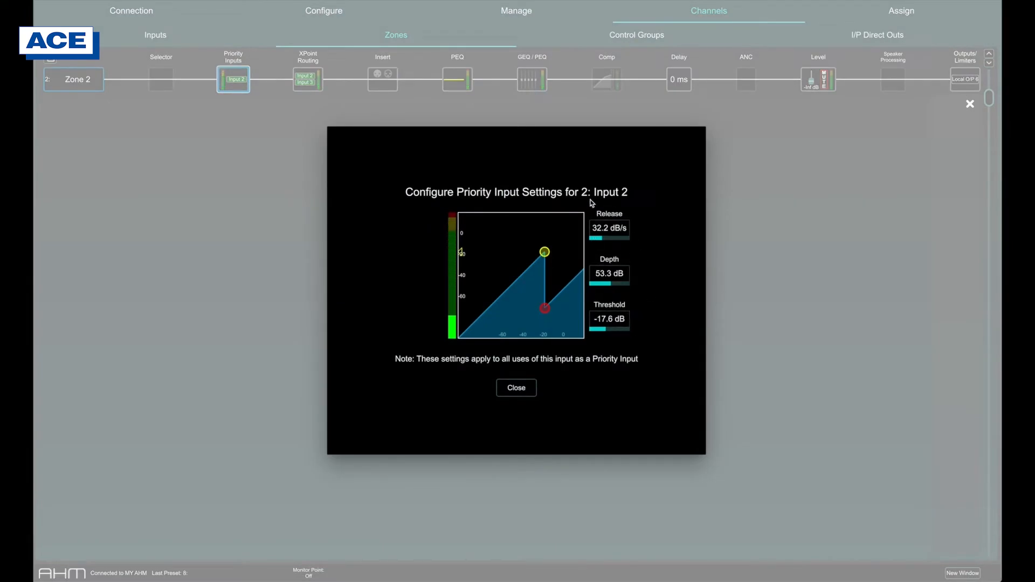
pyautogui.click(524, 388)
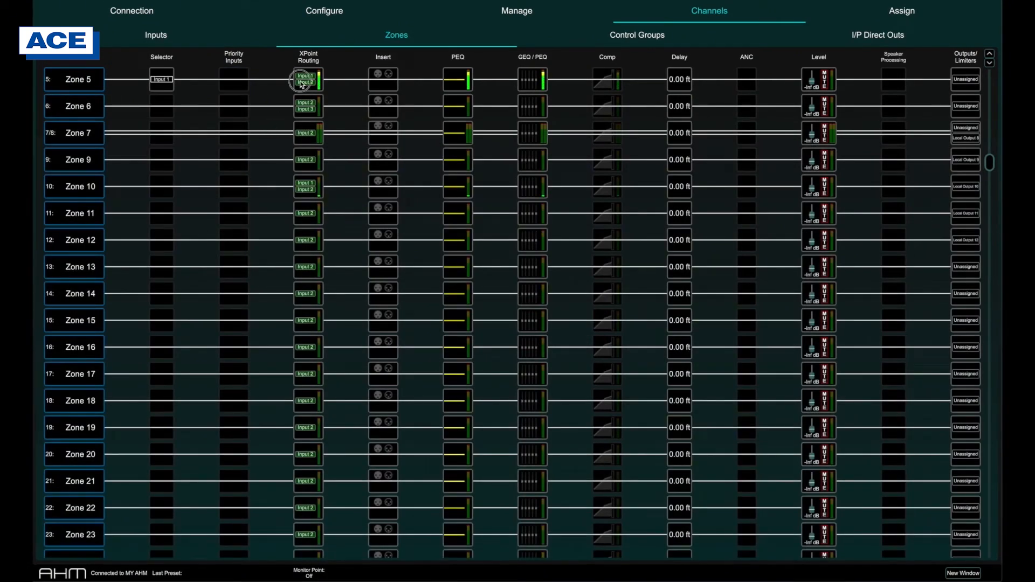
# Step: In Zone 5's crosspoint routing, lower Input 1's send to -21.5 dB and Input 2's send to -25 dB
pyautogui.click(301, 80)
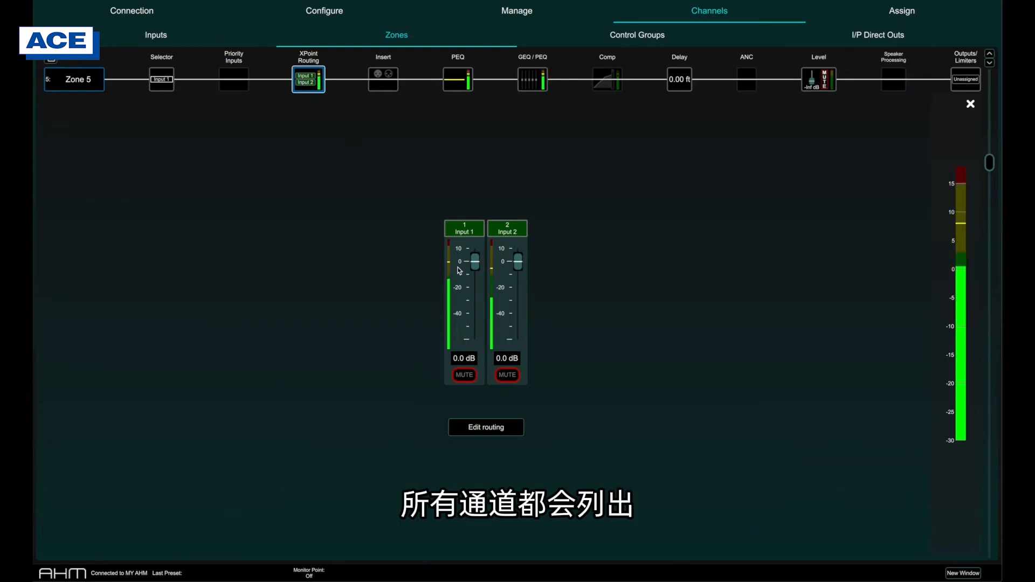
pyautogui.moveTo(475, 262); pyautogui.dragTo(476, 289)
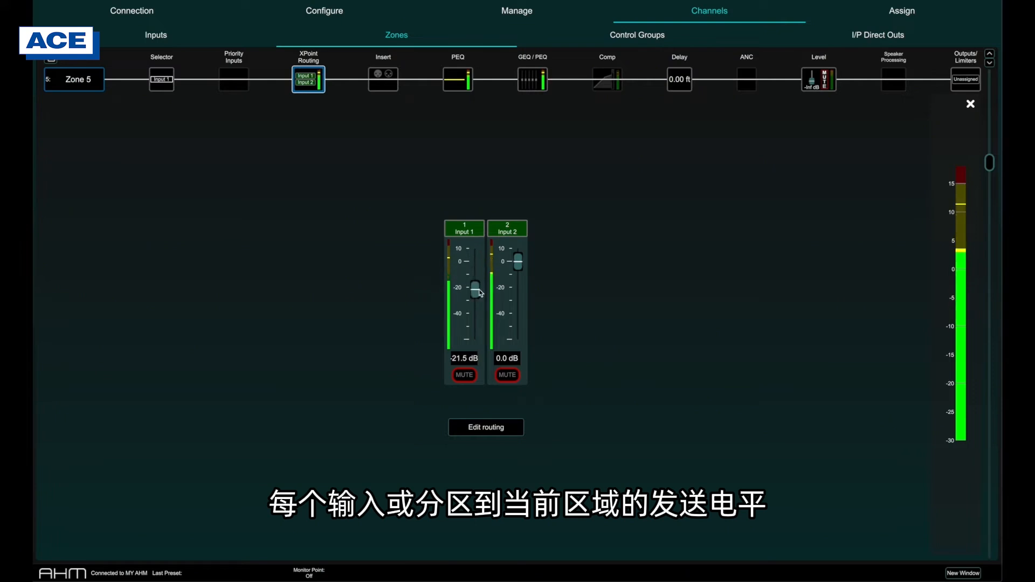
pyautogui.moveTo(518, 261); pyautogui.dragTo(522, 281)
pyautogui.moveTo(524, 297); pyautogui.dragTo(524, 299)
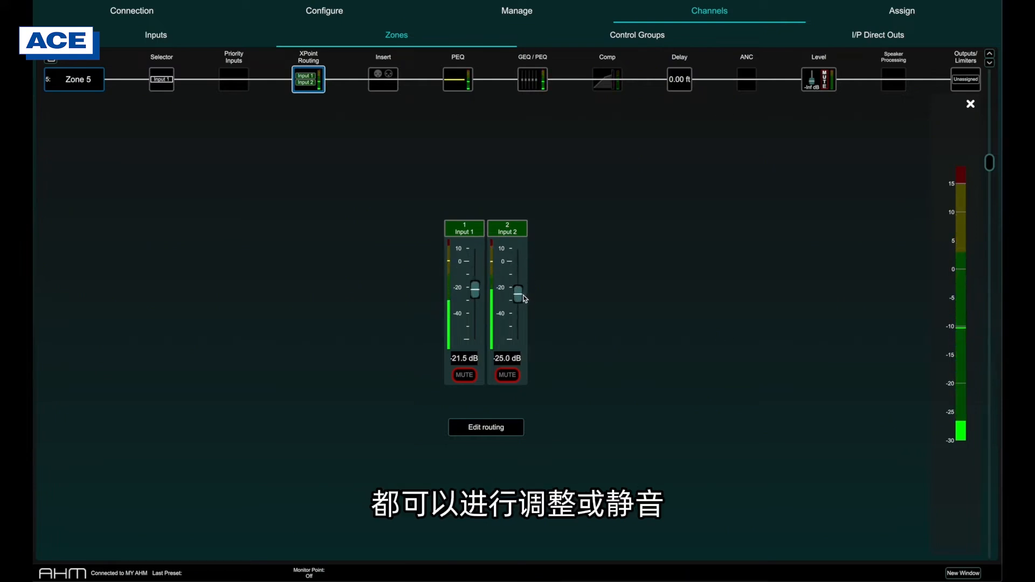
# Step: Mute and unmute Input 1's send to Zone 5 and raise its level to -15 dB
pyautogui.click(469, 372)
pyautogui.click(470, 372)
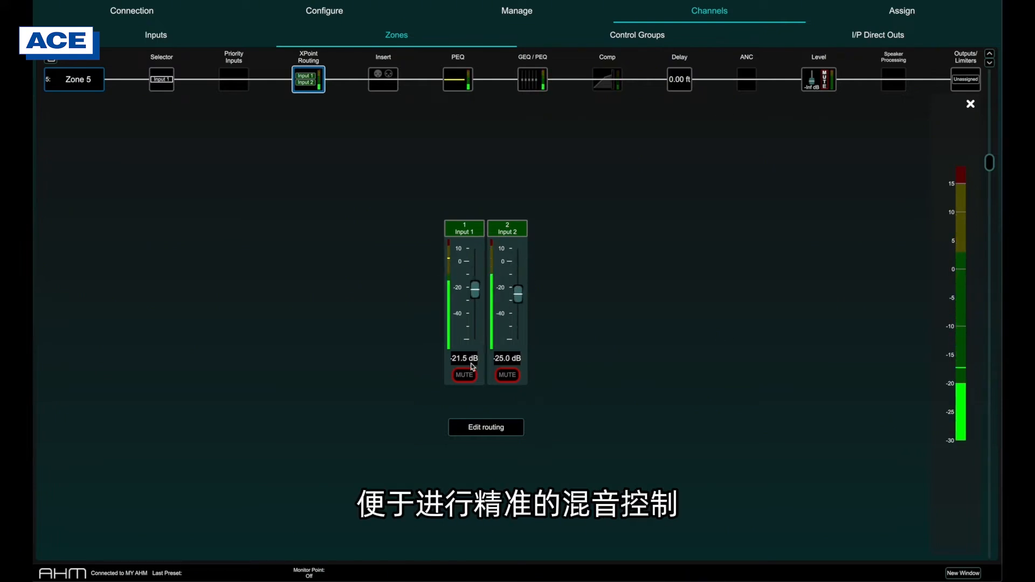
pyautogui.moveTo(475, 292); pyautogui.dragTo(475, 282)
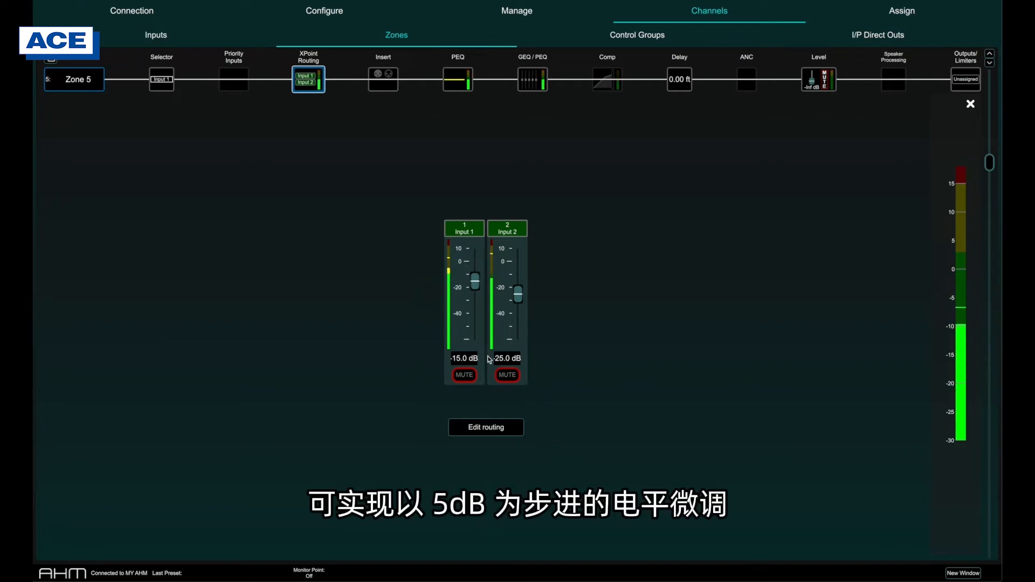
# Step: Edit Zone 5's routing to add Input 3, Input 5, Zone 1 and Zone 2
pyautogui.click(488, 426)
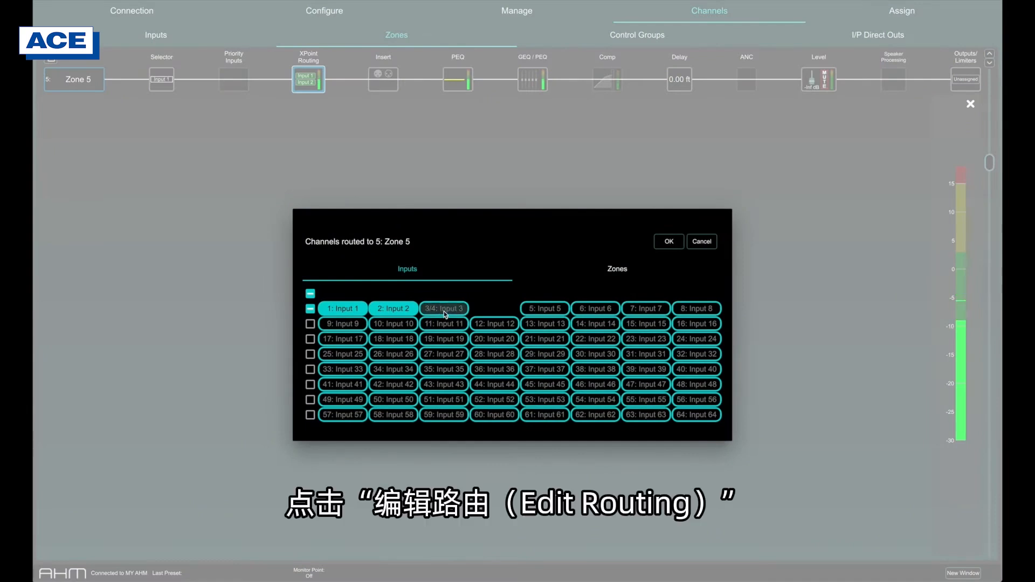
pyautogui.click(532, 271)
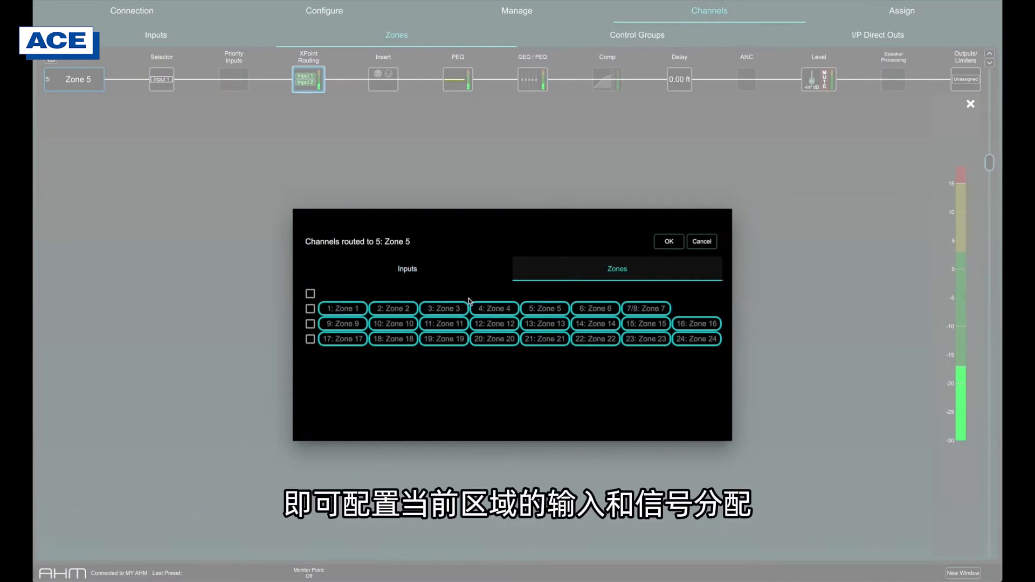
pyautogui.click(669, 242)
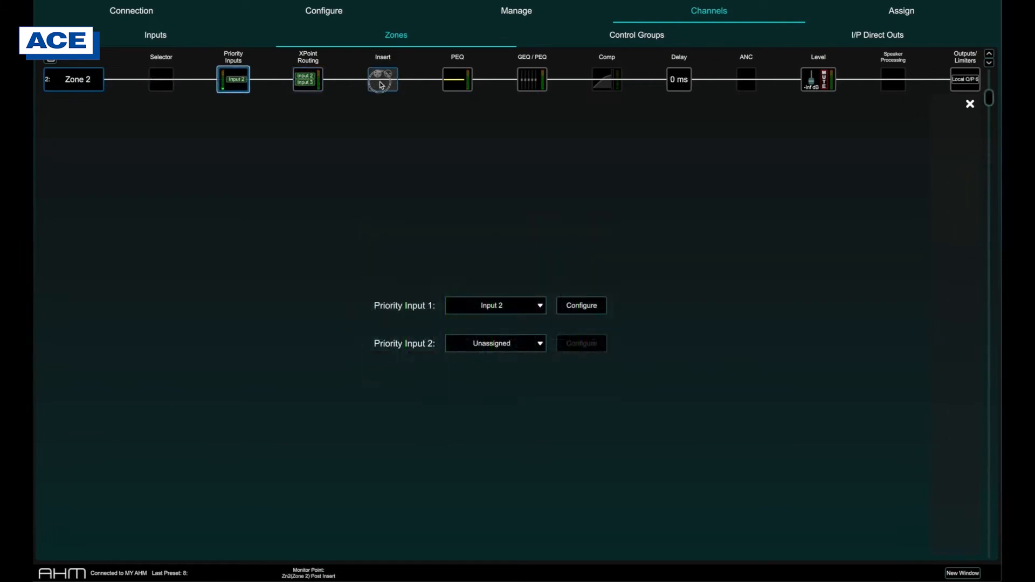
# Step: Assign Zone 2's insert send to Local Output 1 and its insert return to Local Input 1
pyautogui.click(381, 84)
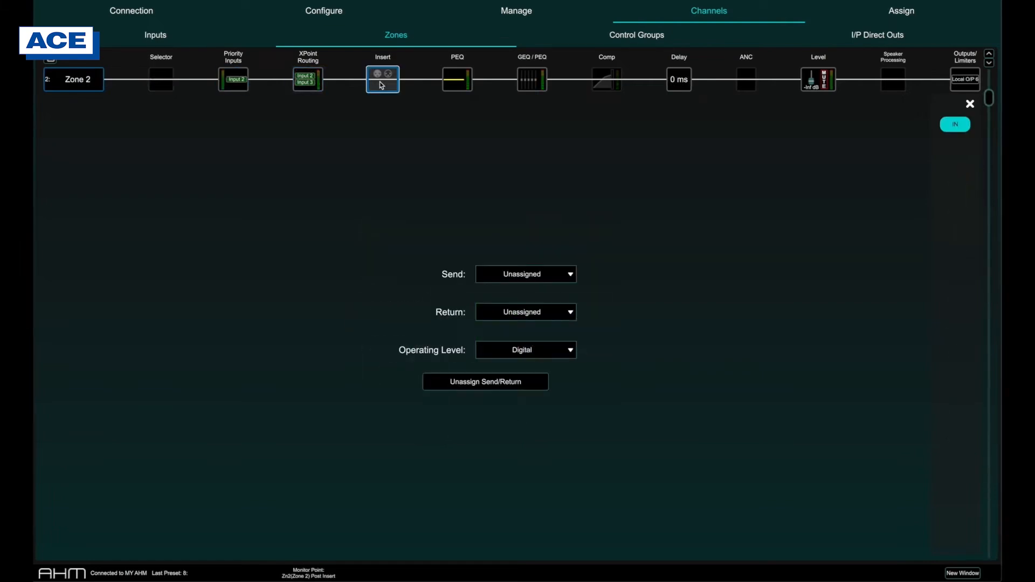
pyautogui.click(527, 274)
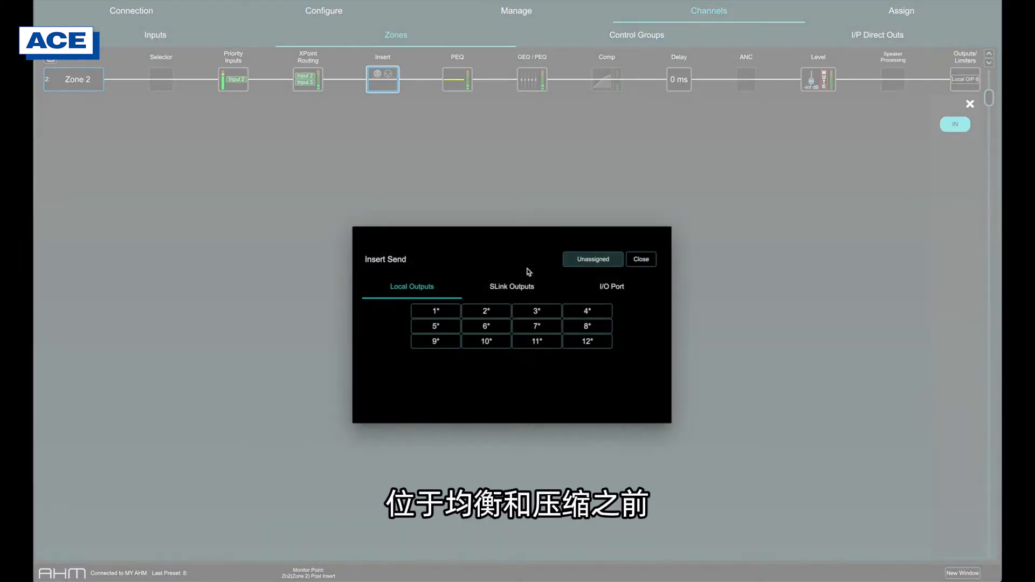
pyautogui.click(442, 310)
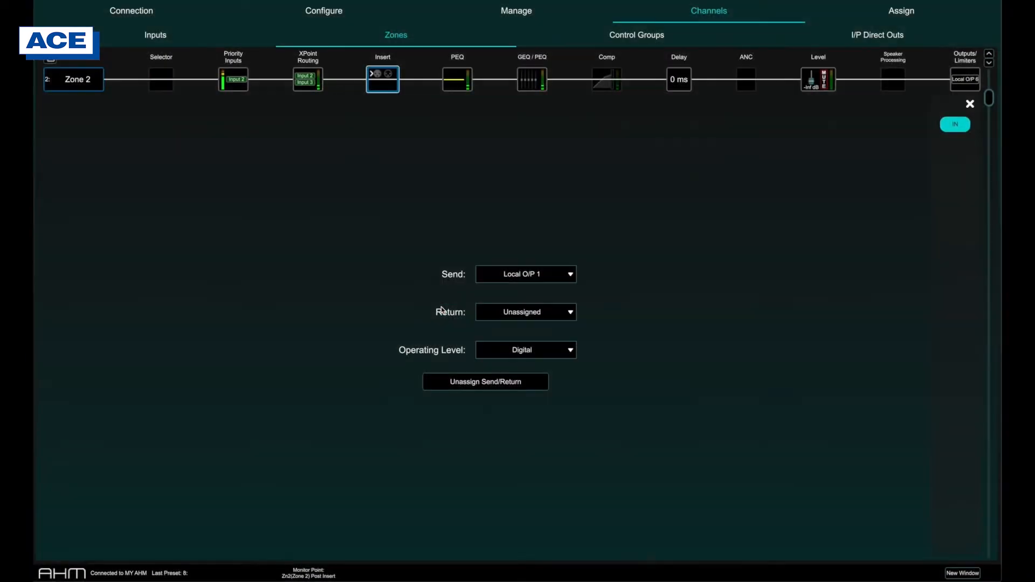
pyautogui.click(499, 315)
pyautogui.click(453, 310)
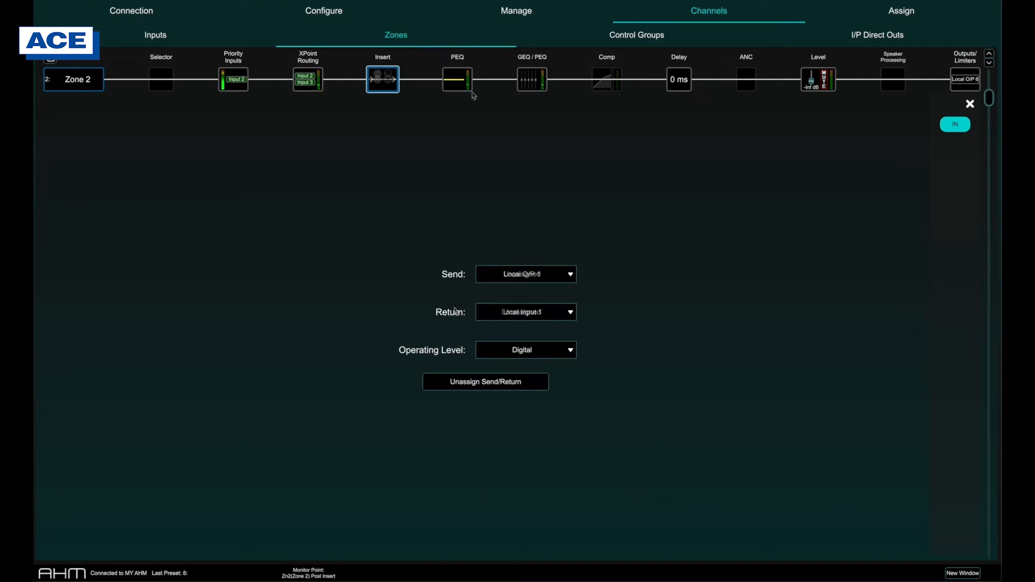
# Step: In Zone 2's PEQ, set the yellow band to Bell Const Q with a -5.2 dB gain at 215 Hz
pyautogui.click(457, 79)
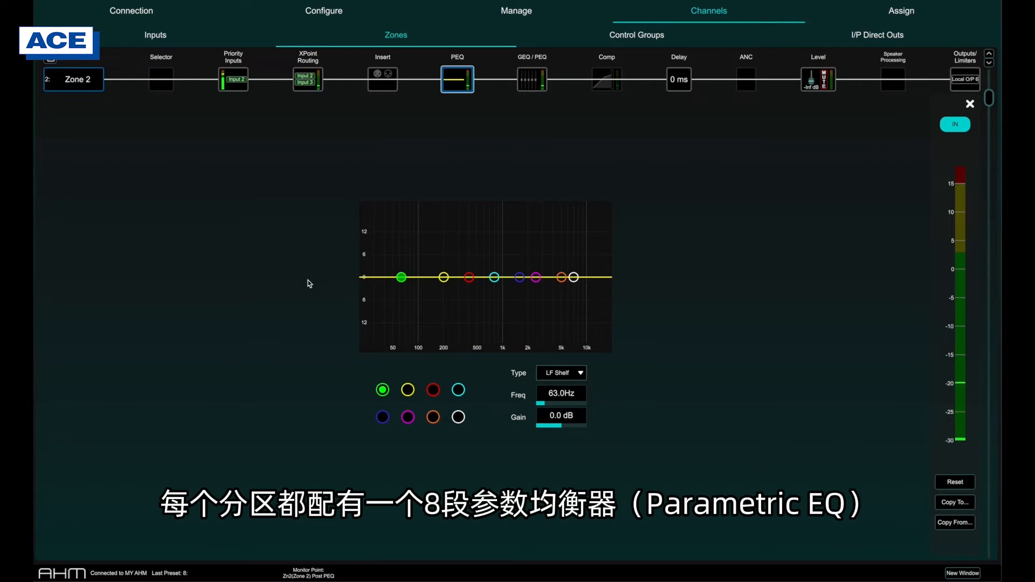
pyautogui.moveTo(444, 277); pyautogui.dragTo(444, 256)
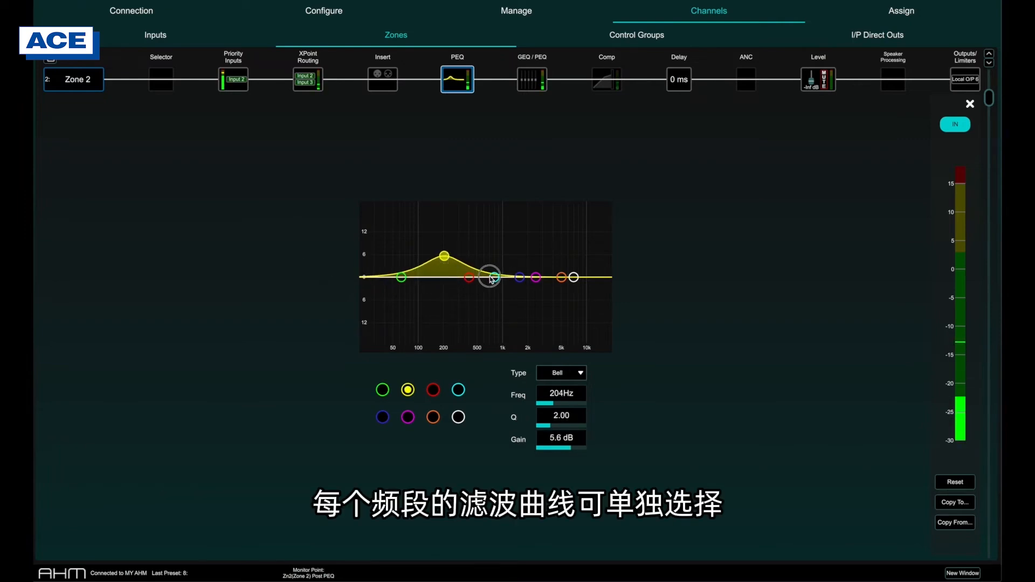
pyautogui.click(561, 373)
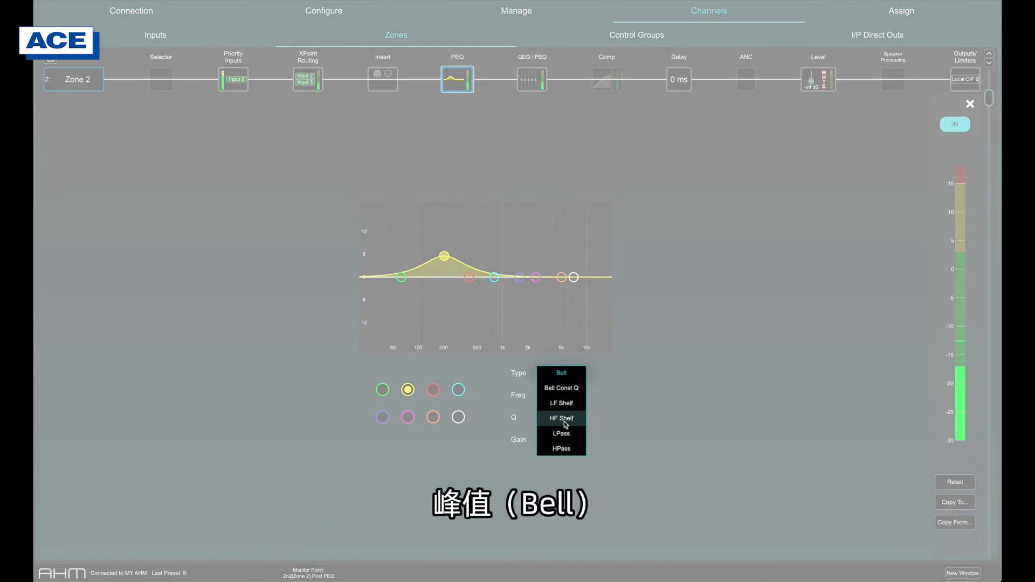
pyautogui.click(567, 389)
pyautogui.moveTo(446, 262); pyautogui.dragTo(445, 297)
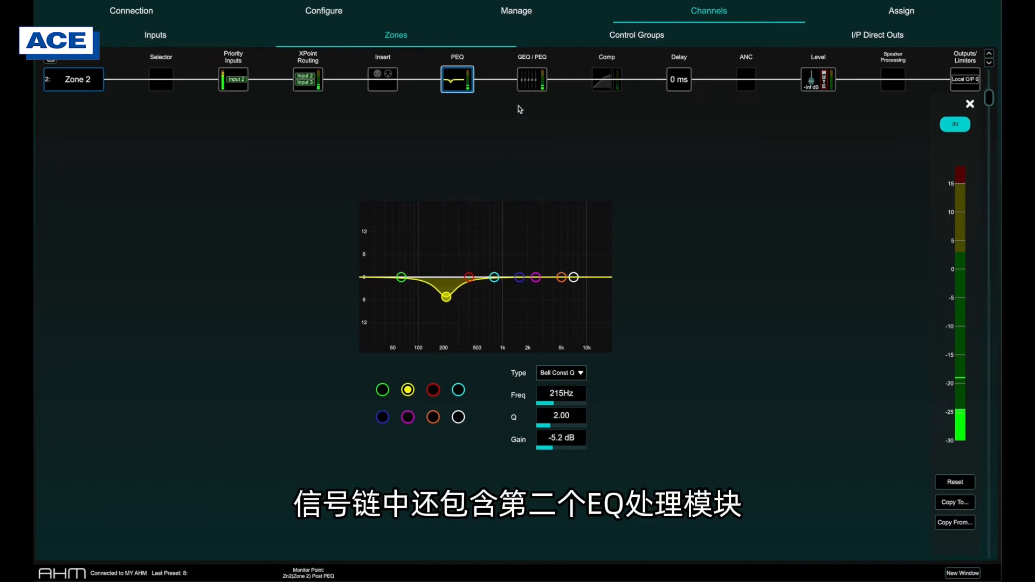
# Step: In Zone 2's second EQ block, slightly lower the 400 Hz and 800 Hz graphic EQ bands and look at the alternative PEQ mode
pyautogui.click(527, 84)
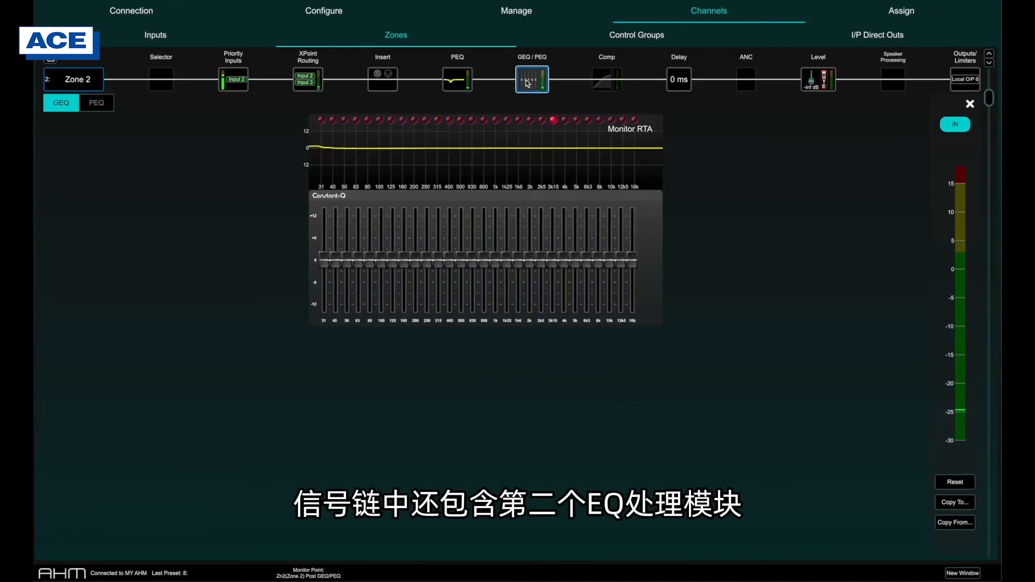
pyautogui.moveTo(483, 258)
pyautogui.mouseDown()
pyautogui.moveTo(482, 276)
pyautogui.moveTo(451, 273)
pyautogui.mouseUp()
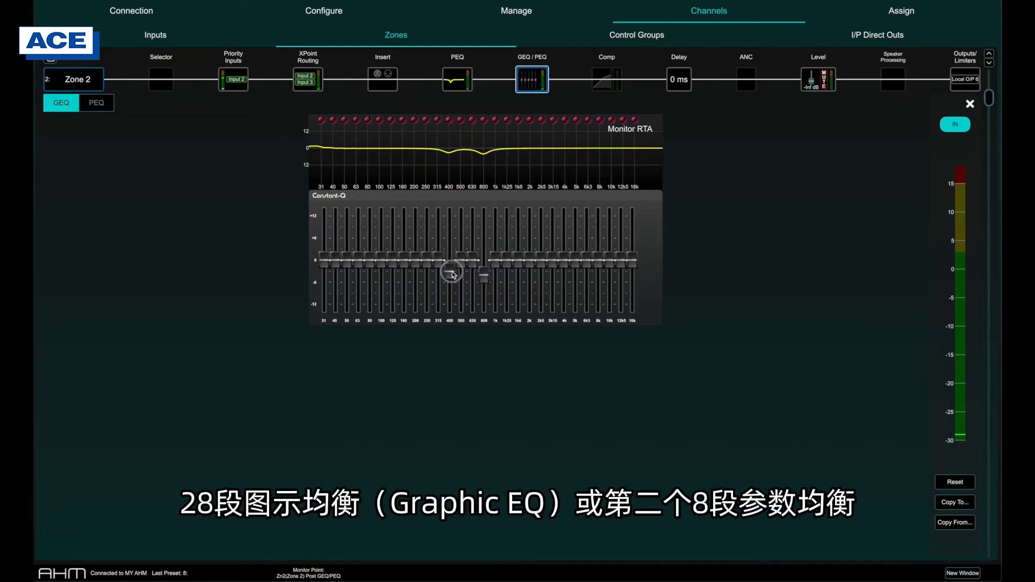
pyautogui.click(104, 107)
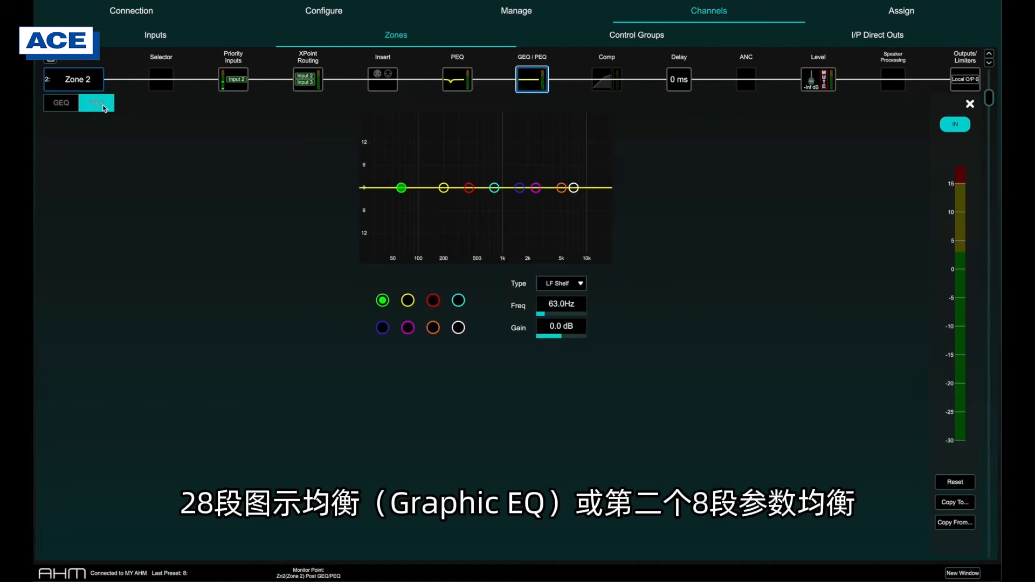
pyautogui.click(73, 107)
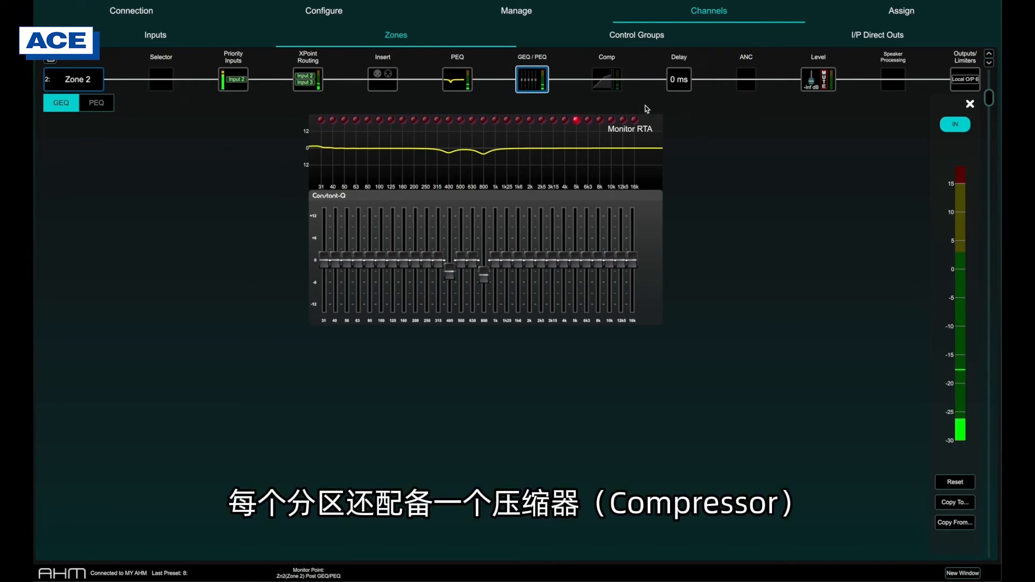
# Step: Switch in Zone 2's compressor with 5.91 ms attack, 157 ms release and Soft Knee, and view the available side chain sources
pyautogui.click(607, 79)
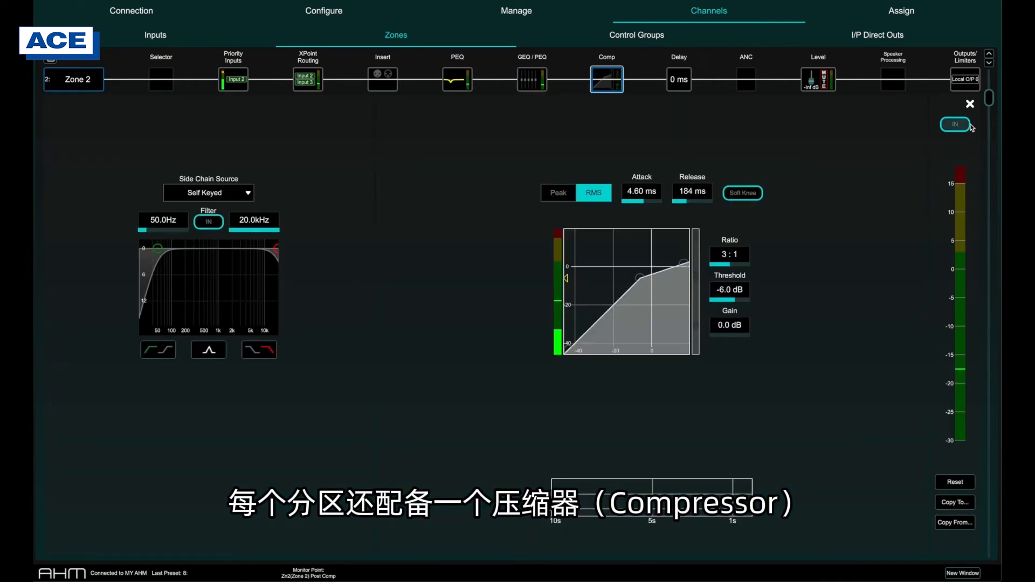
pyautogui.click(968, 124)
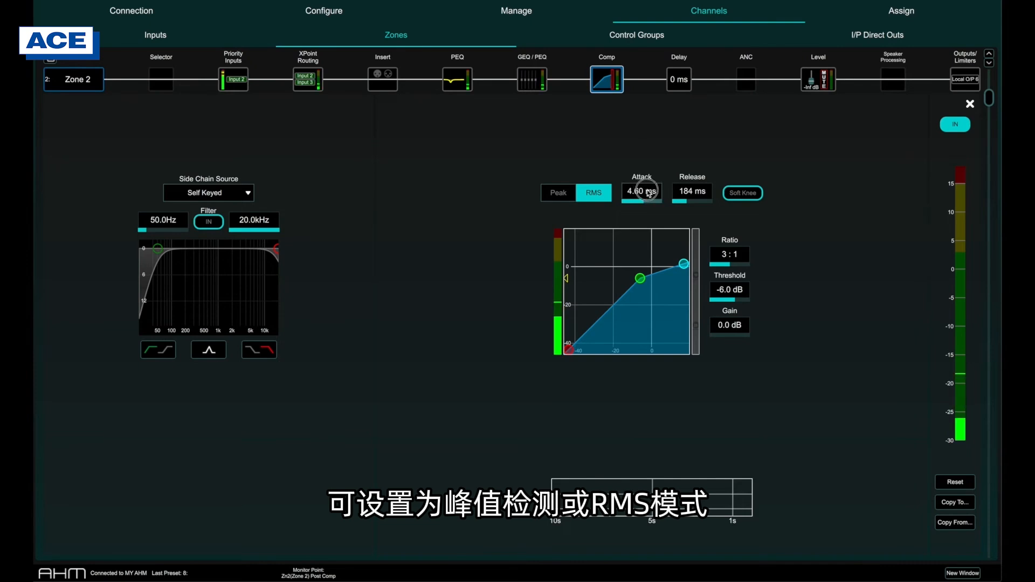
pyautogui.scroll(-3, 692, 191)
pyautogui.click(730, 194)
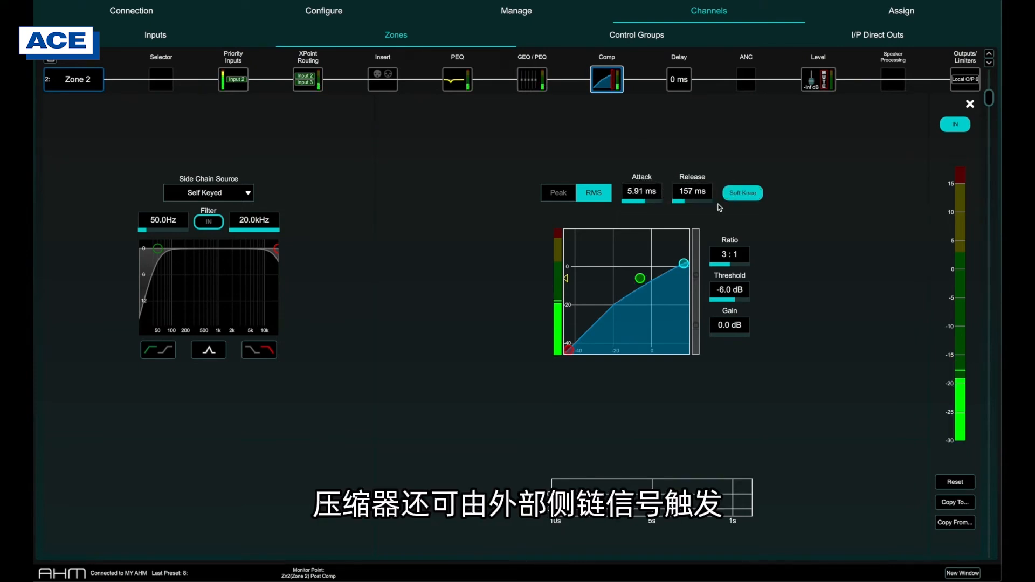
pyautogui.click(209, 192)
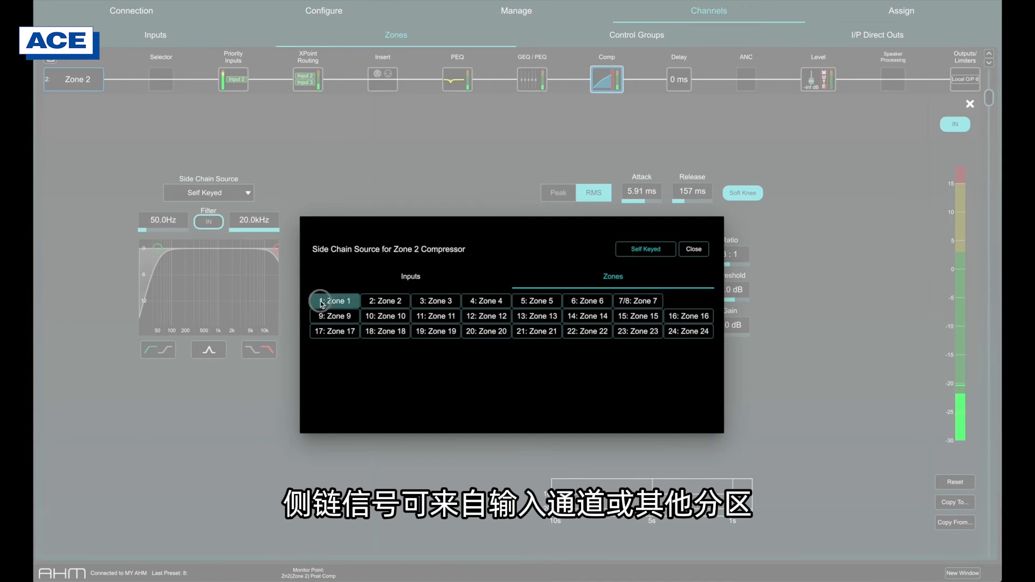
pyautogui.click(321, 302)
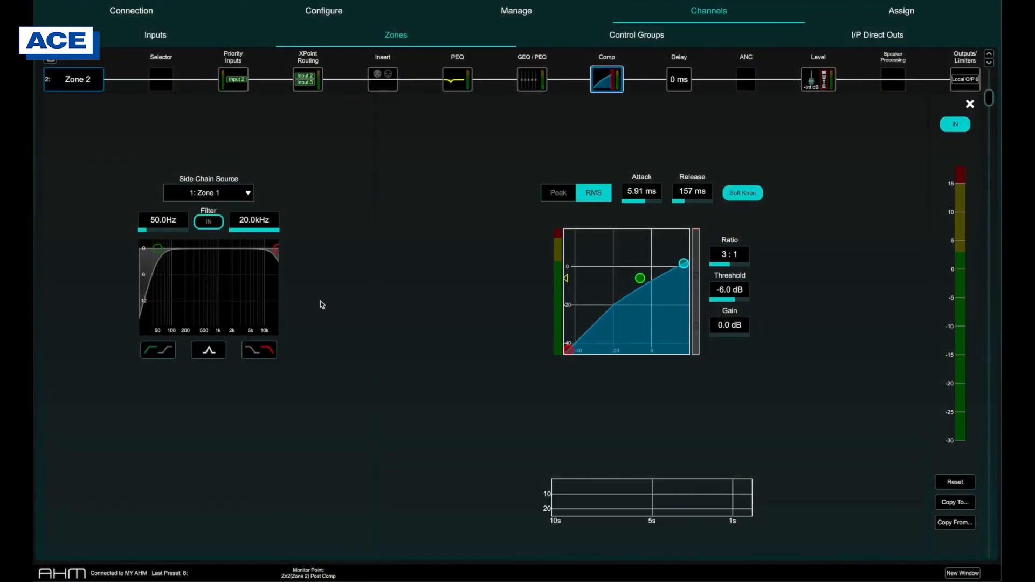
# Step: Try Metres, Feet and Samples as Zone 2's delay unit, choose Feet and adjust the temperature compensation
pyautogui.click(681, 82)
pyautogui.moveTo(517, 280)
pyautogui.mouseDown()
pyautogui.moveTo(598, 282)
pyautogui.moveTo(499, 280)
pyautogui.mouseUp()
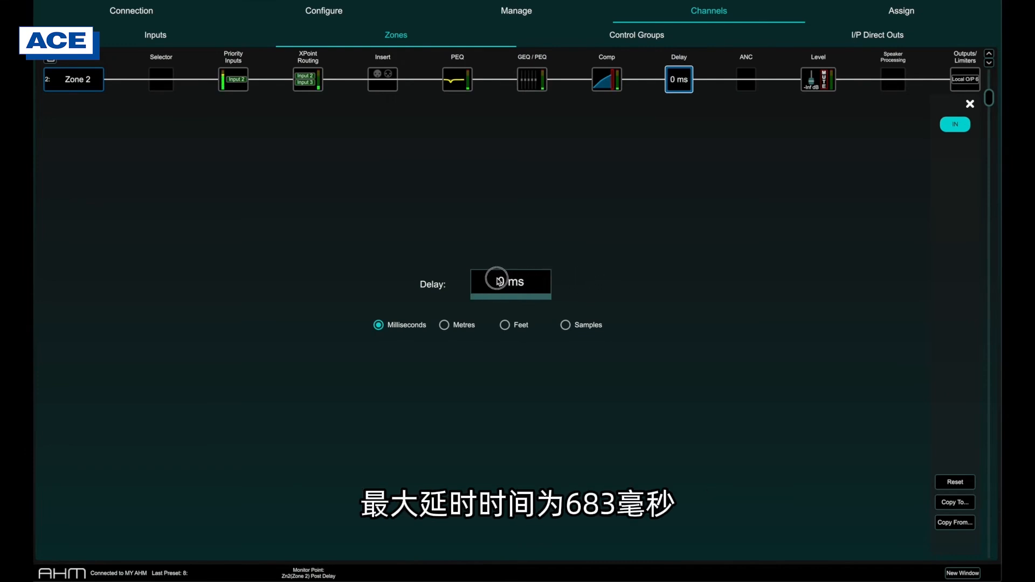
pyautogui.click(444, 327)
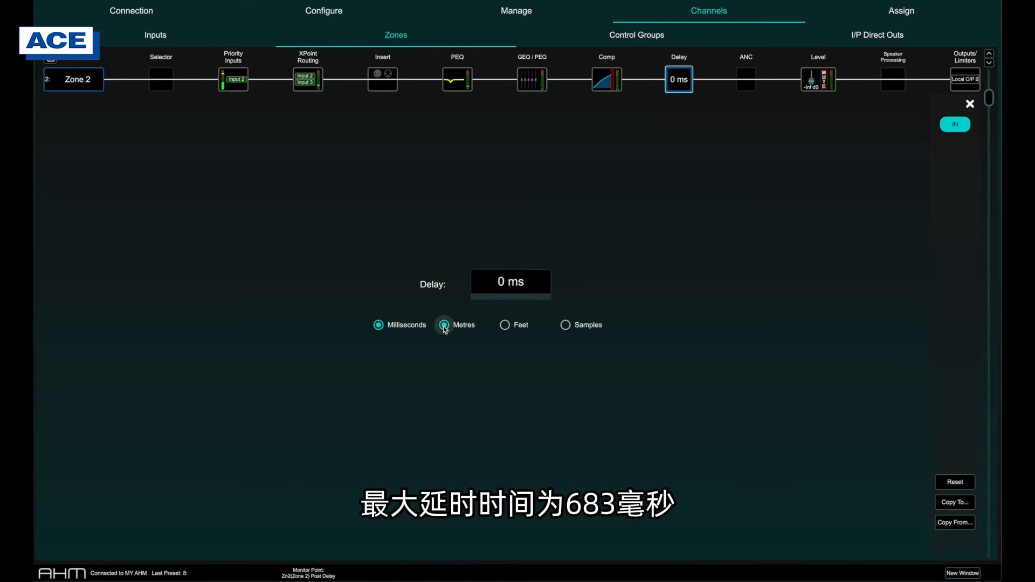
pyautogui.click(506, 326)
pyautogui.click(564, 326)
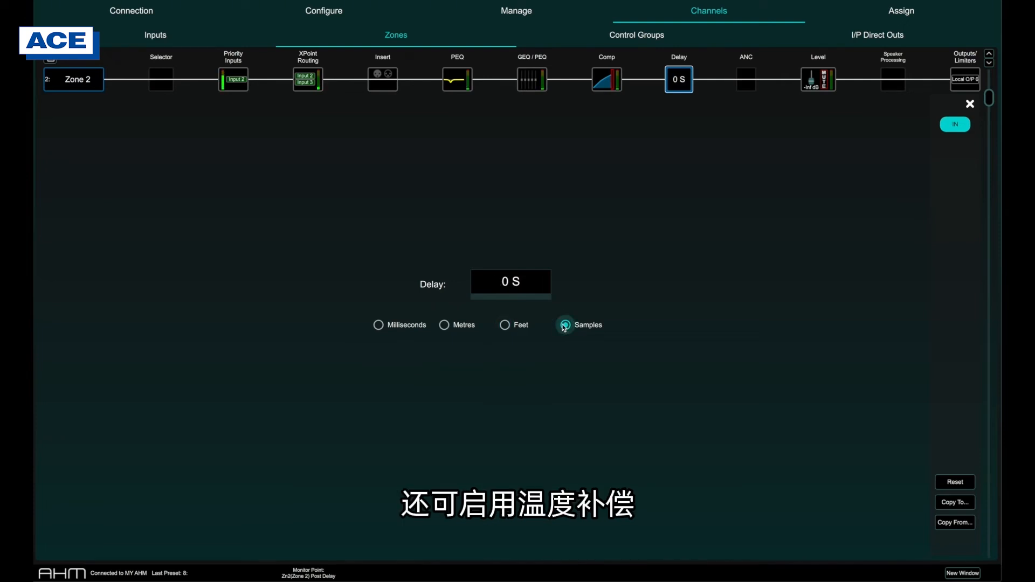
pyautogui.click(506, 325)
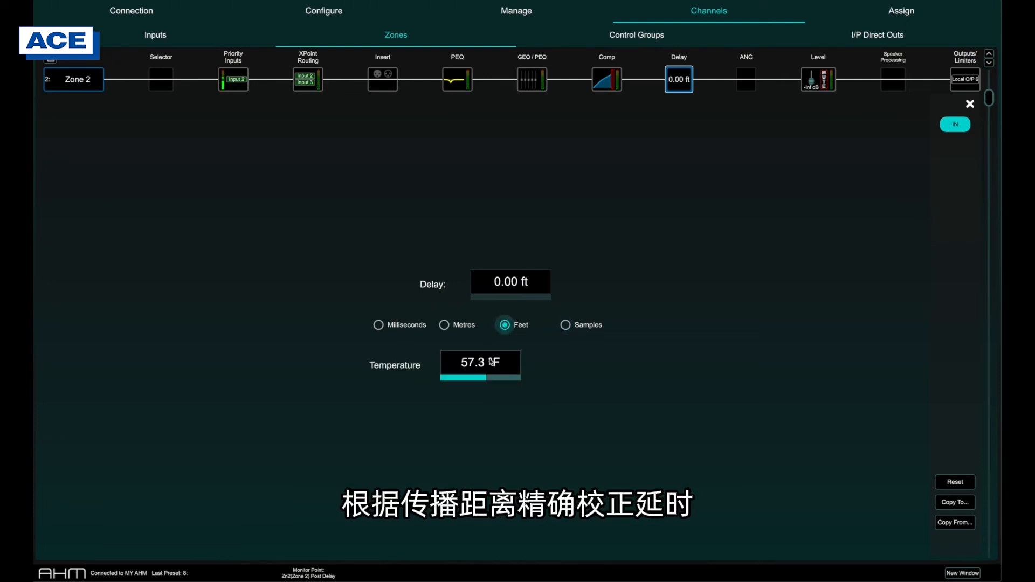
pyautogui.moveTo(476, 361); pyautogui.dragTo(472, 363)
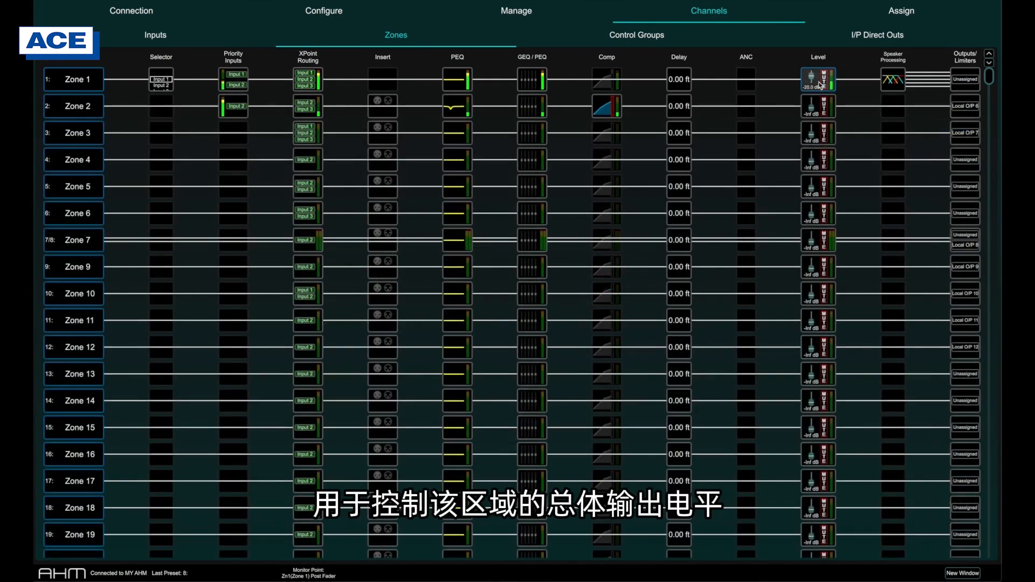
# Step: Raise Zone 1's output level to -10.5 dB, and mute and unmute the zone
pyautogui.click(820, 85)
pyautogui.moveTo(495, 278); pyautogui.dragTo(498, 267)
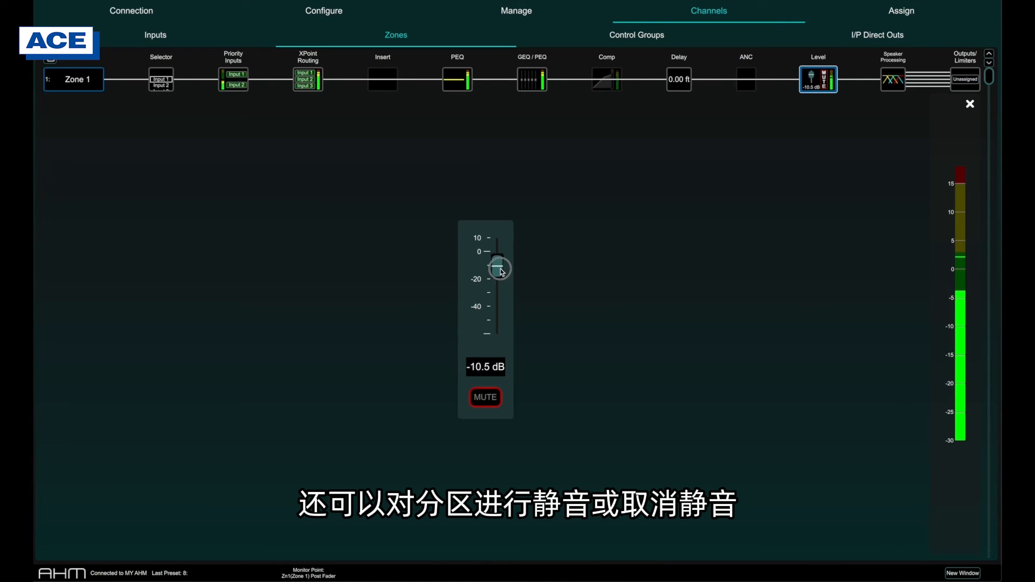
pyautogui.click(495, 397)
pyautogui.click(495, 398)
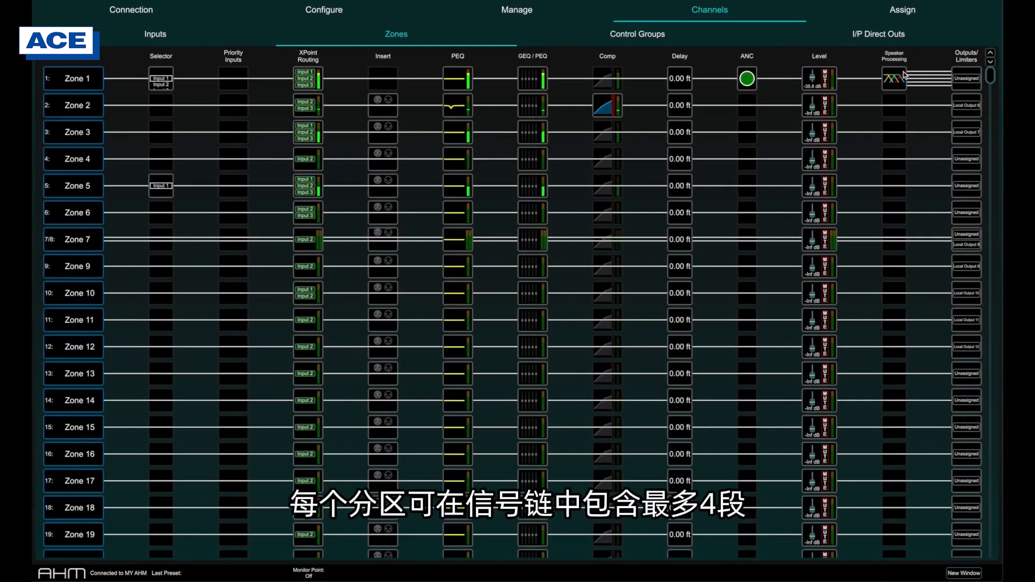
# Step: In Zone 1's speaker processing, set the Low band's high slope to Butt 12
pyautogui.click(904, 75)
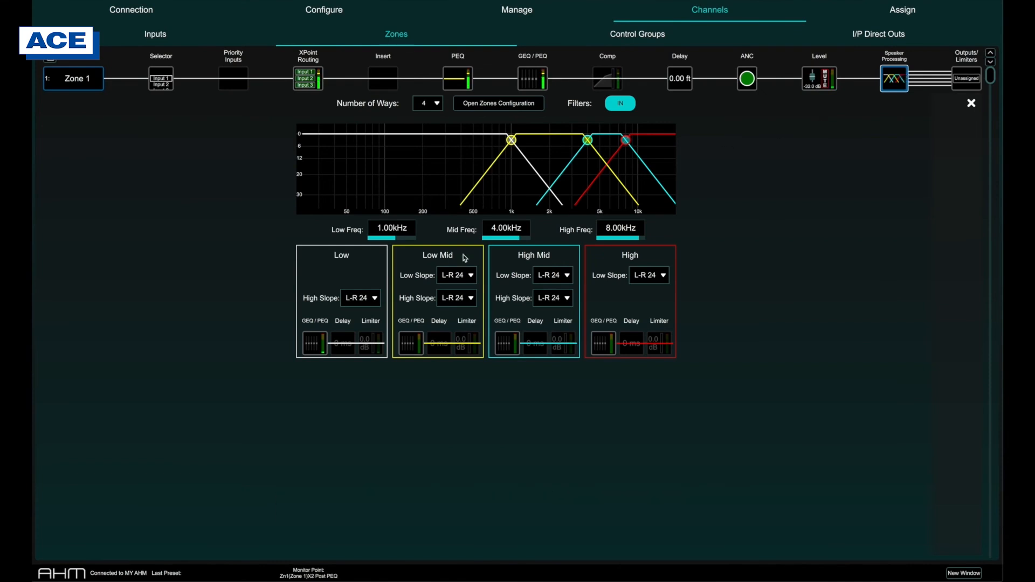
pyautogui.click(362, 299)
pyautogui.click(365, 300)
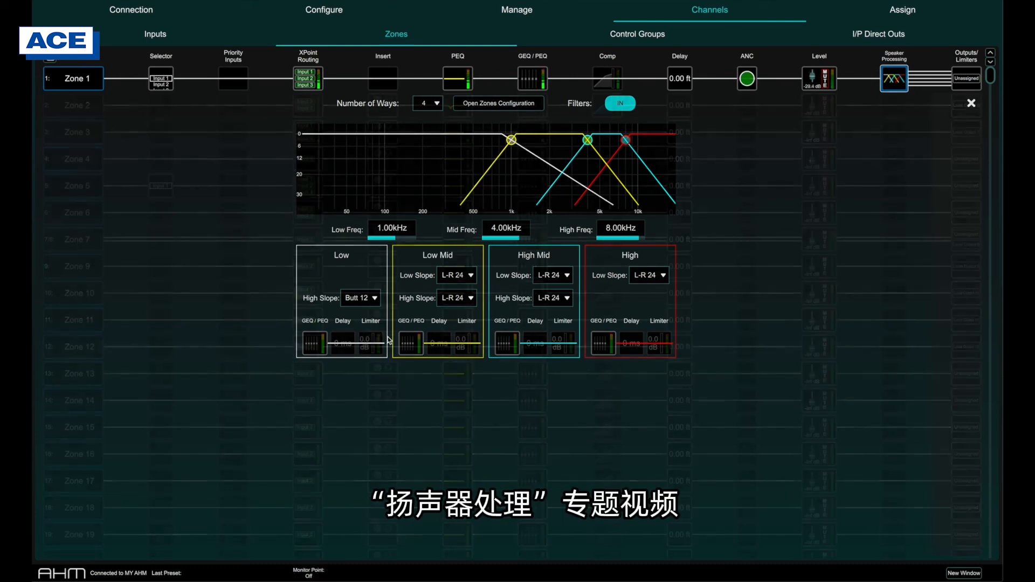
pyautogui.click(971, 102)
# Step: Assign Zone 1's Full Range output to Local Output 1, Low to Local Output 2 and Low Mid to Local Output 3
pyautogui.click(973, 80)
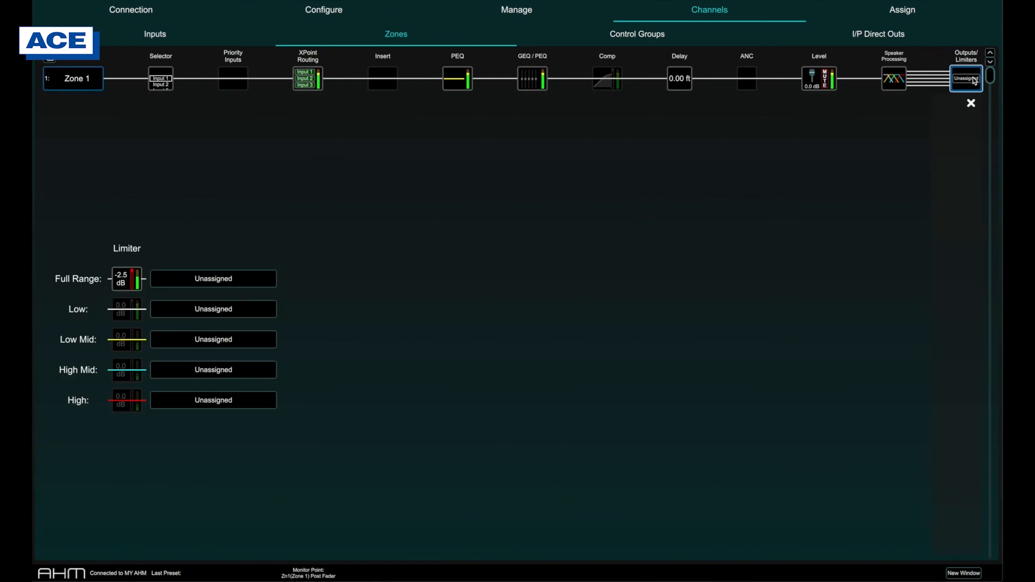
pyautogui.click(244, 280)
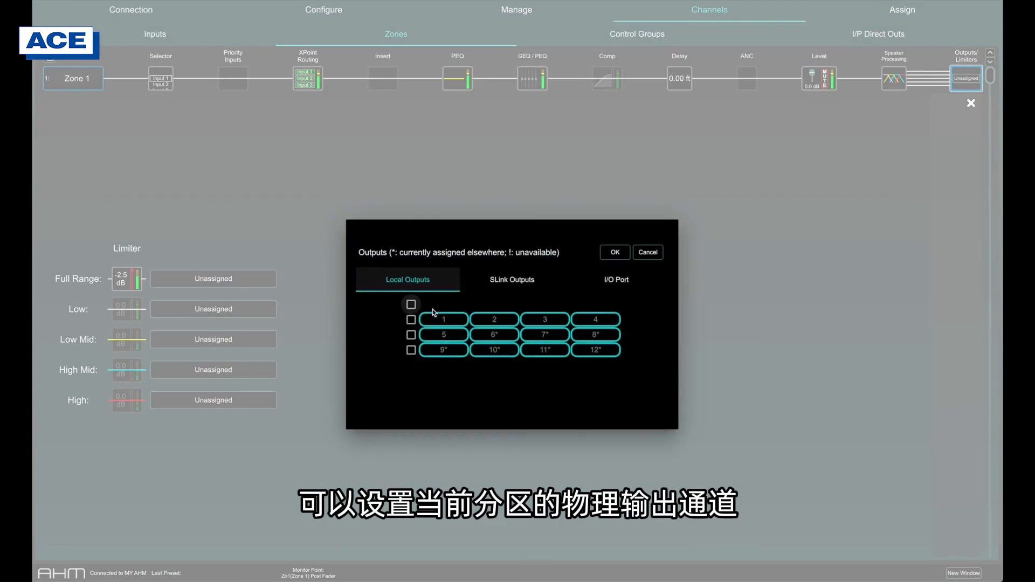
pyautogui.click(444, 319)
pyautogui.click(614, 253)
pyautogui.click(214, 309)
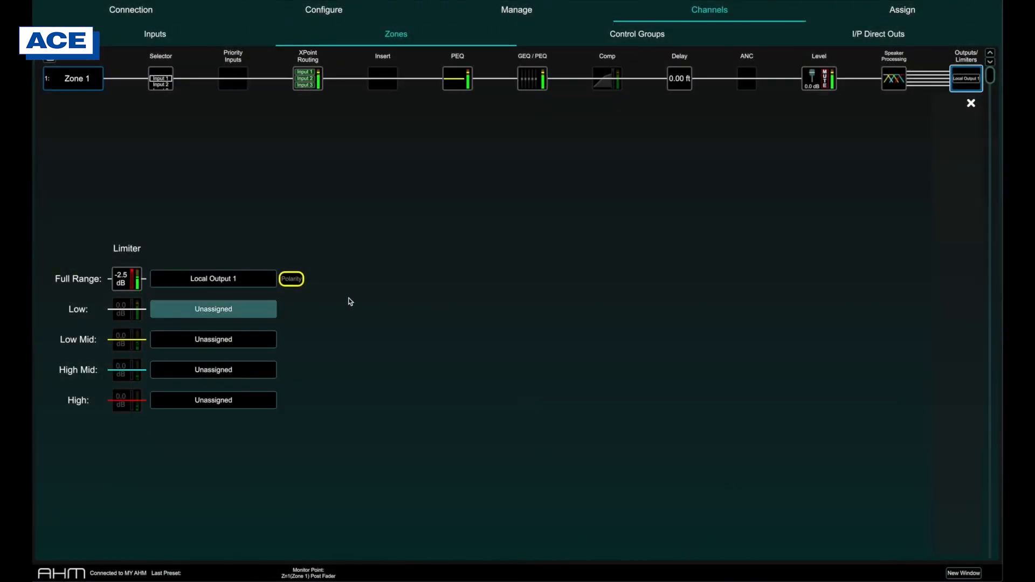
pyautogui.click(495, 319)
pyautogui.click(611, 255)
pyautogui.click(272, 339)
pyautogui.click(544, 319)
pyautogui.click(613, 254)
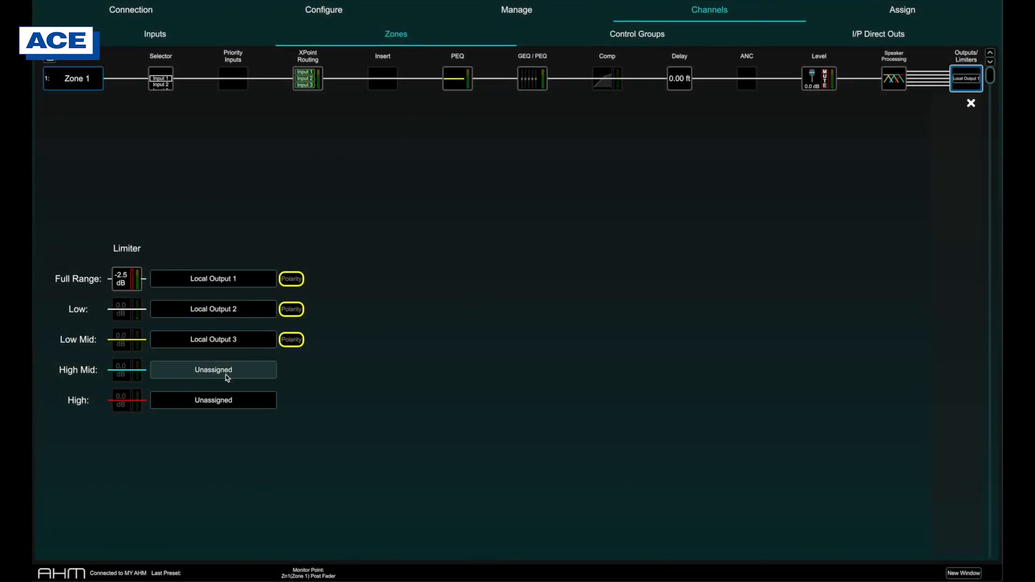
# Step: Set Zone 1's Full Range limiter to 85 µs attack, 64.9 ms release and a -3.2 dB threshold
pyautogui.click(134, 286)
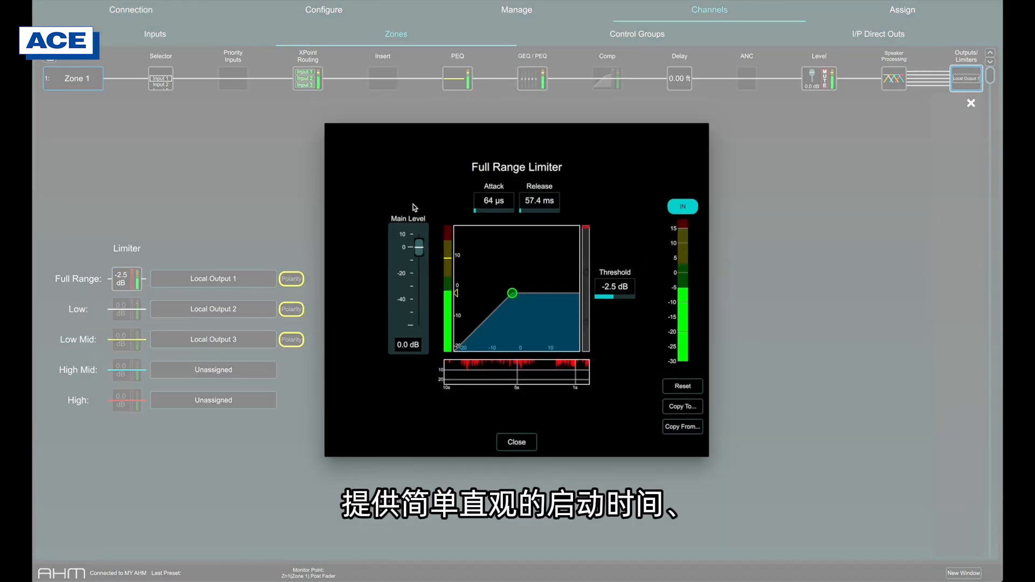
pyautogui.click(484, 204)
pyautogui.moveTo(482, 201); pyautogui.dragTo(549, 201)
pyautogui.click(611, 291)
pyautogui.moveTo(613, 295); pyautogui.dragTo(635, 353)
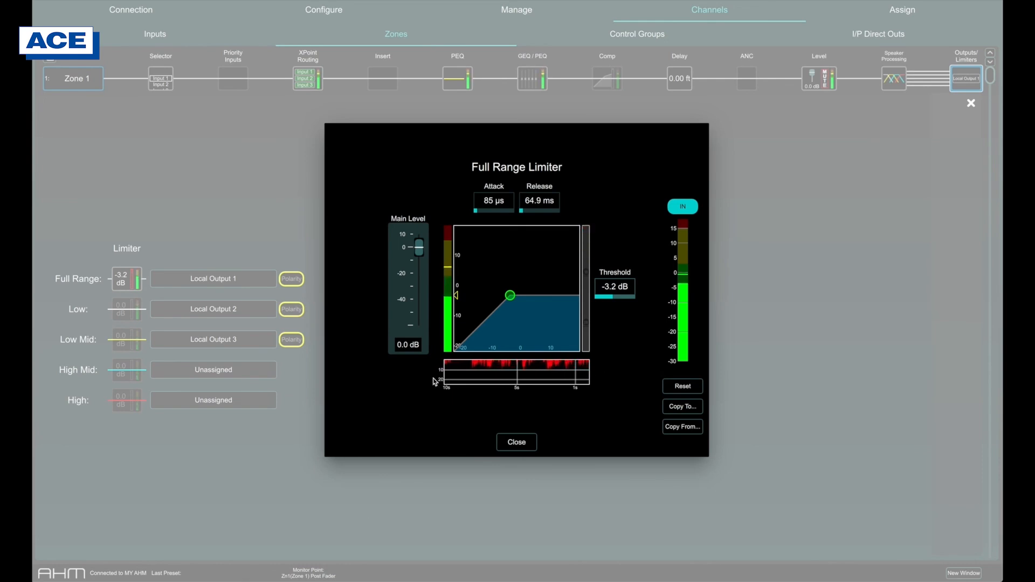
pyautogui.click(516, 442)
# Step: Open the limiter settings for Zone 1's Low output
pyautogui.click(126, 309)
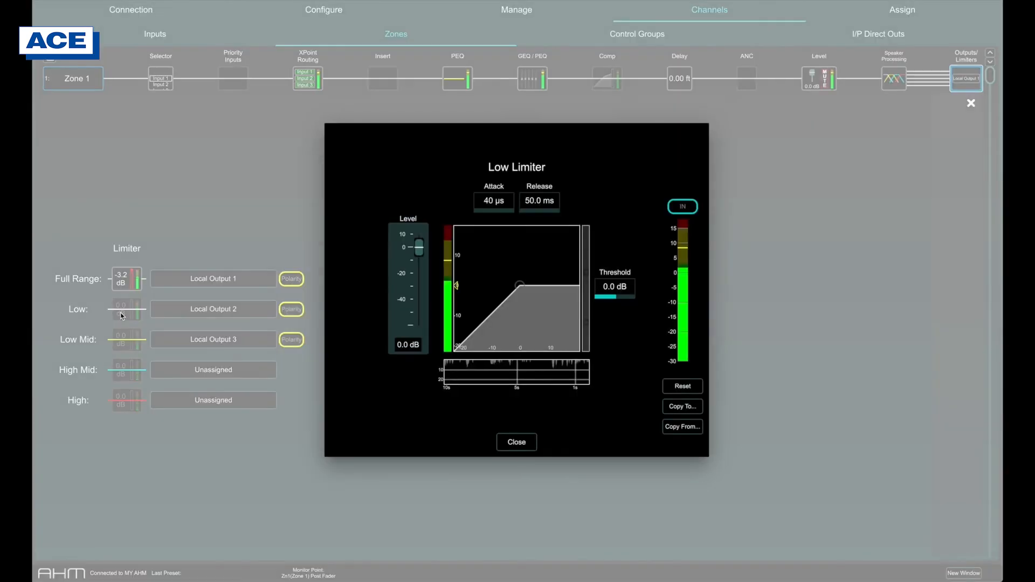